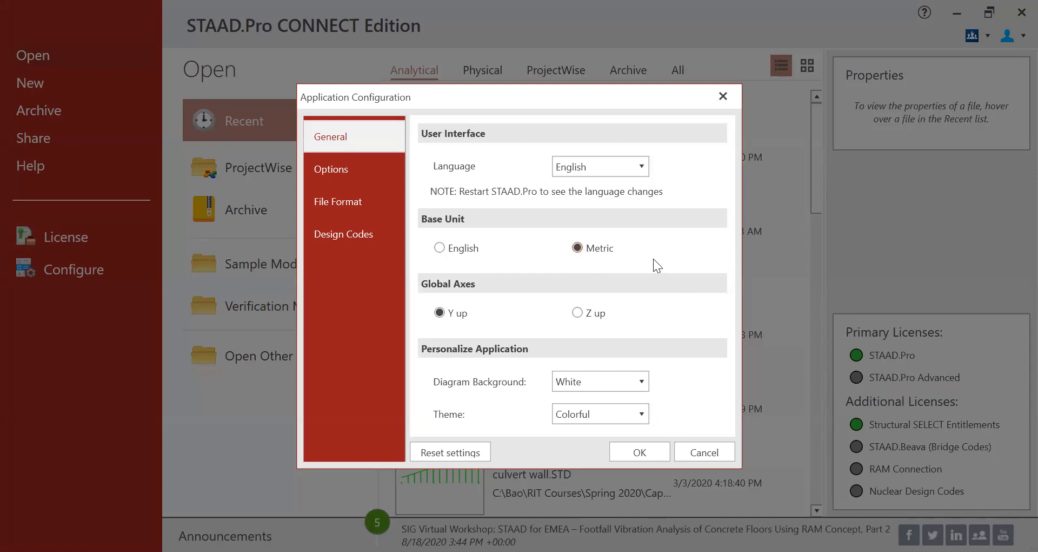
- Keep Metric as the base unit and confirm the Application Configuration settings
left_click(647, 257)
left_click(612, 252)
left_click(567, 252)
left_click(627, 445)
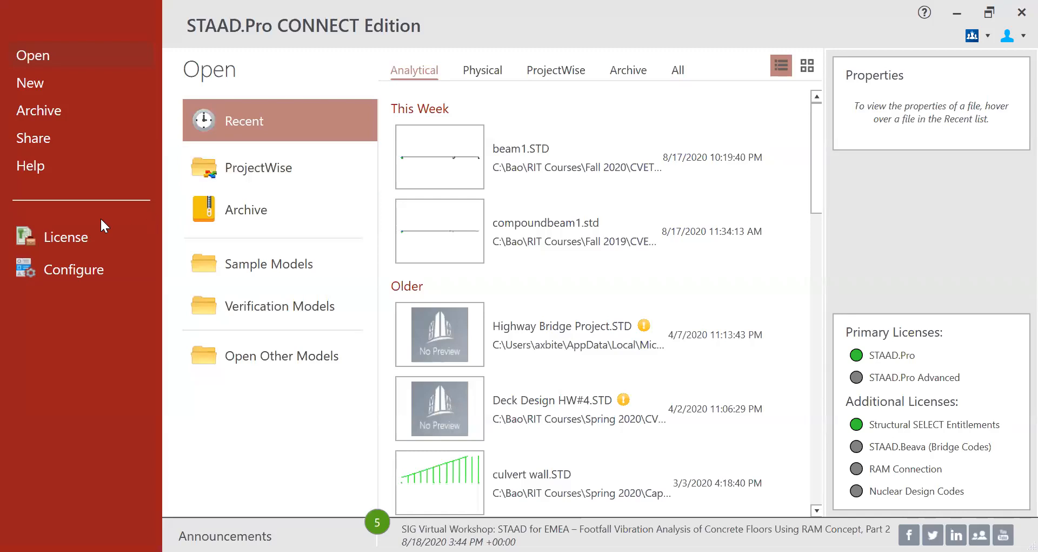
- Start a new model, rename Structure1 to beam1, and browse for its save location
key("ctrl")
key("ctrl")
key("ctrl")
key("ctrl")
key("ctrl")
left_click(59, 87)
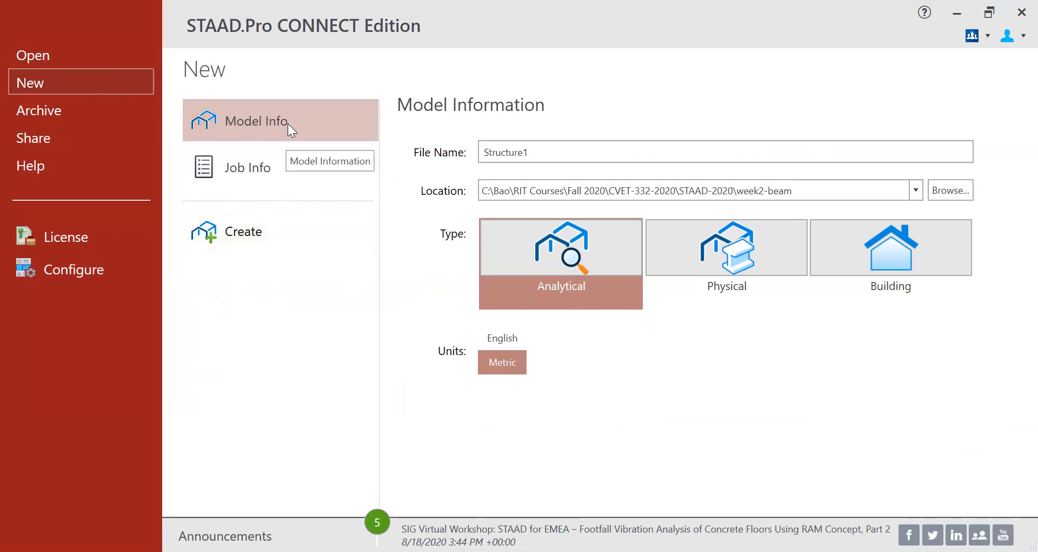
left_click(528, 151)
double_click(569, 146)
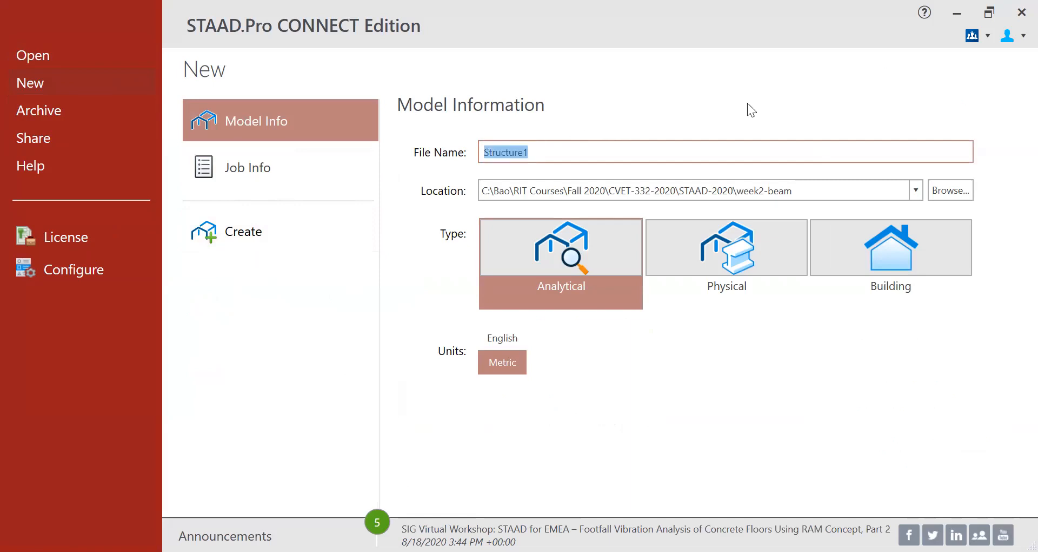
type("beam1")
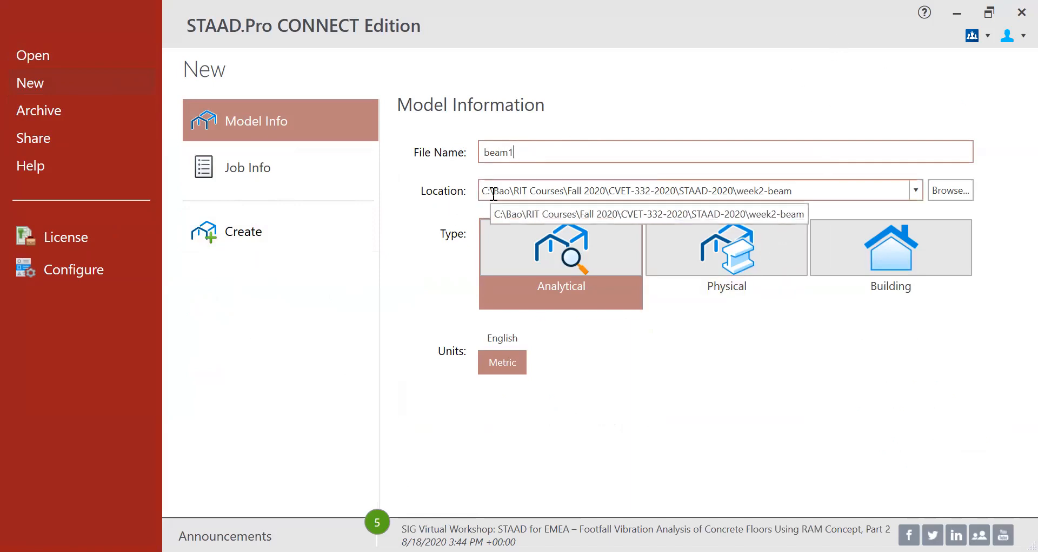
left_click(956, 190)
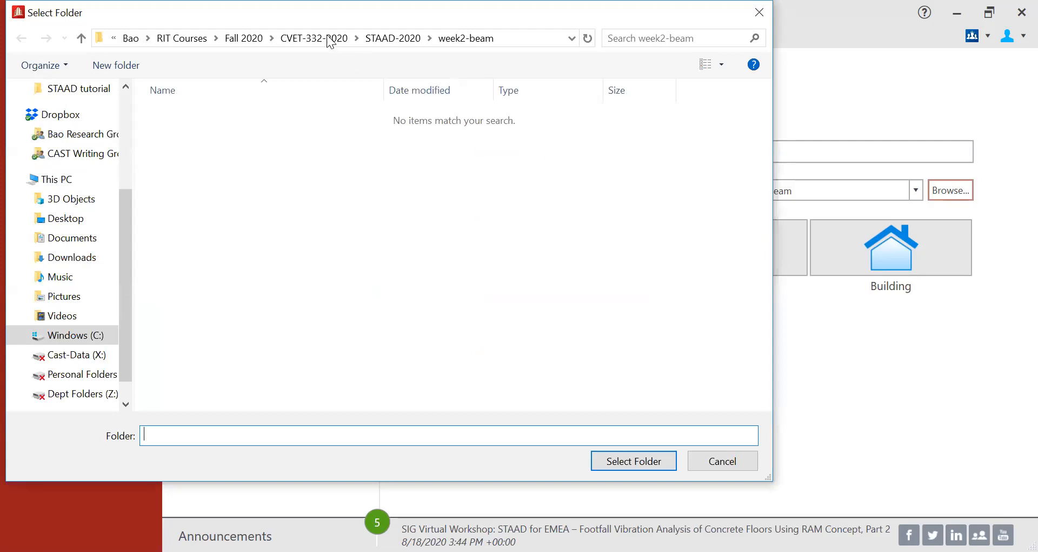
- Set beam1's location to the week2-beam folder under STAAD-2020, then go to Job Info
left_click(379, 43)
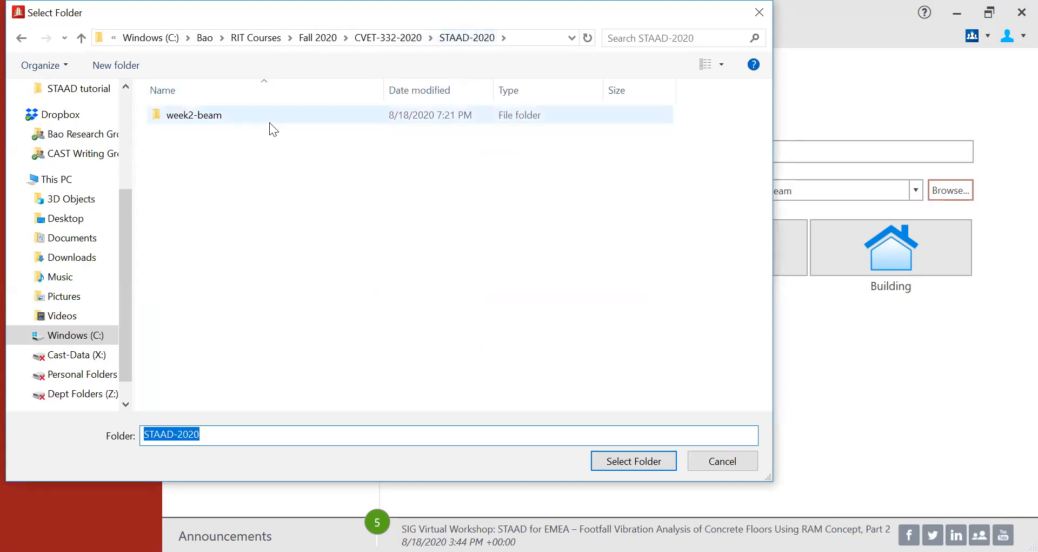
left_click(269, 122)
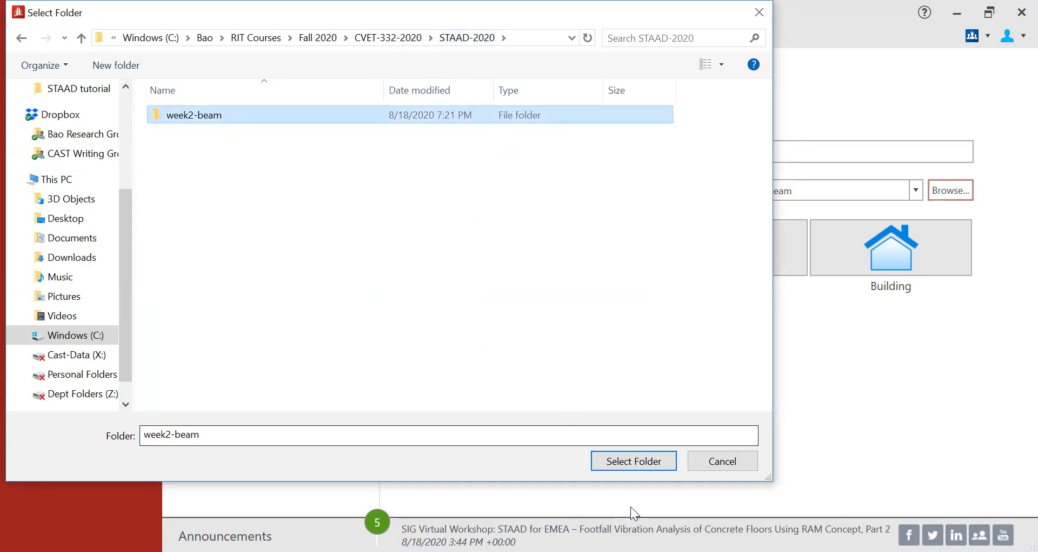
left_click(638, 459)
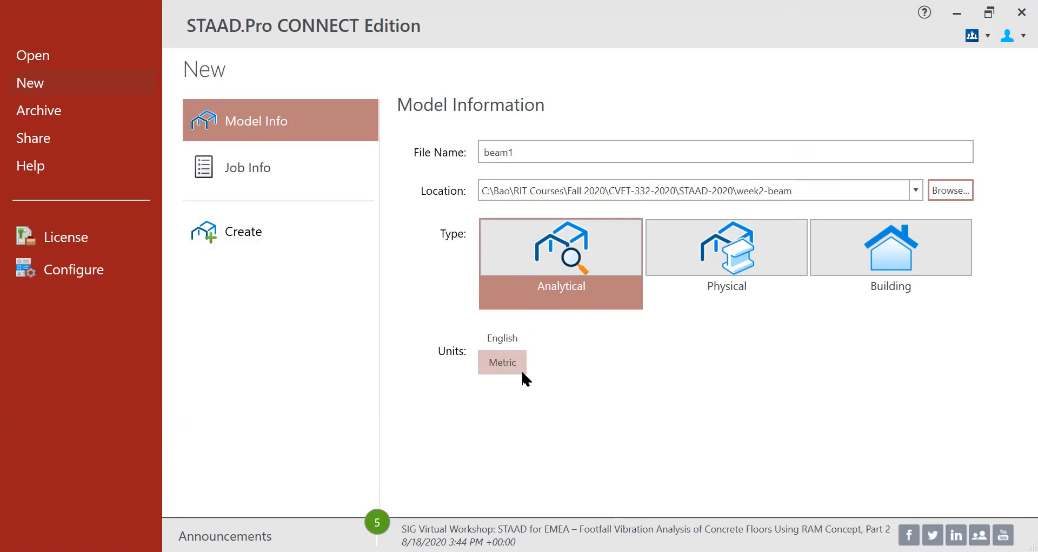
left_click(315, 175)
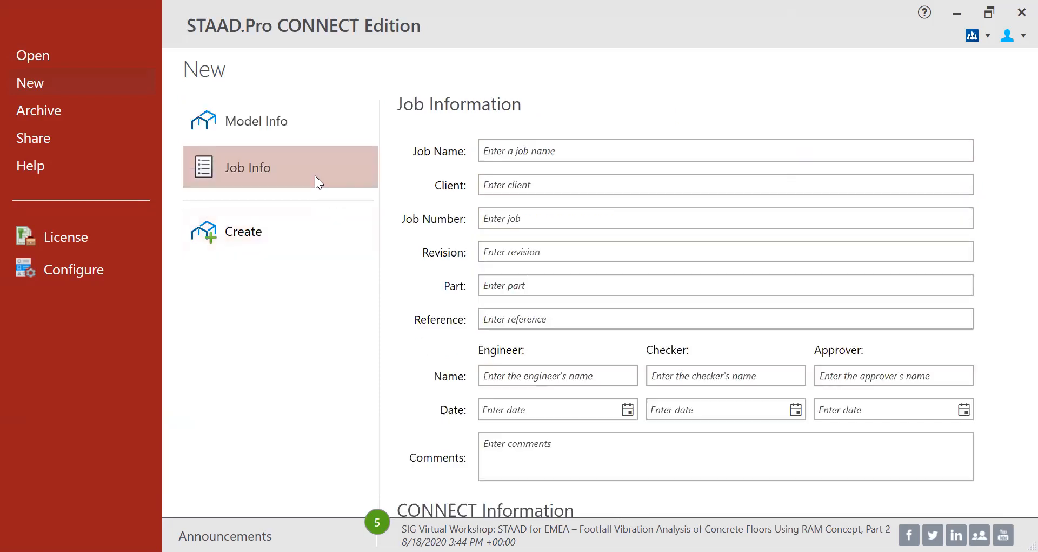
- Enter the job name 'Beam Modeling - Compound beam', fixing the misspelling
left_click(573, 149)
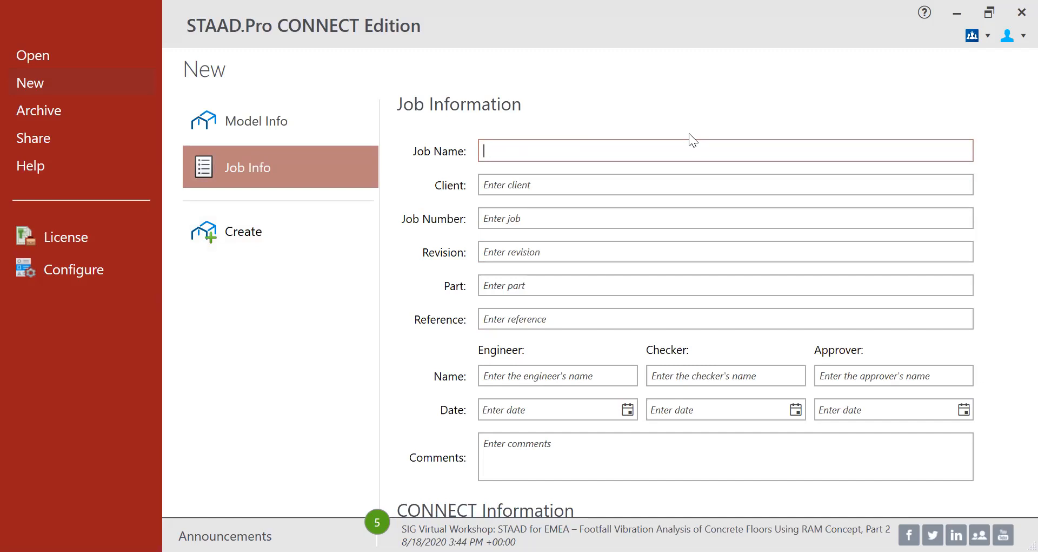
type("Beam Modeling - Compund Be")
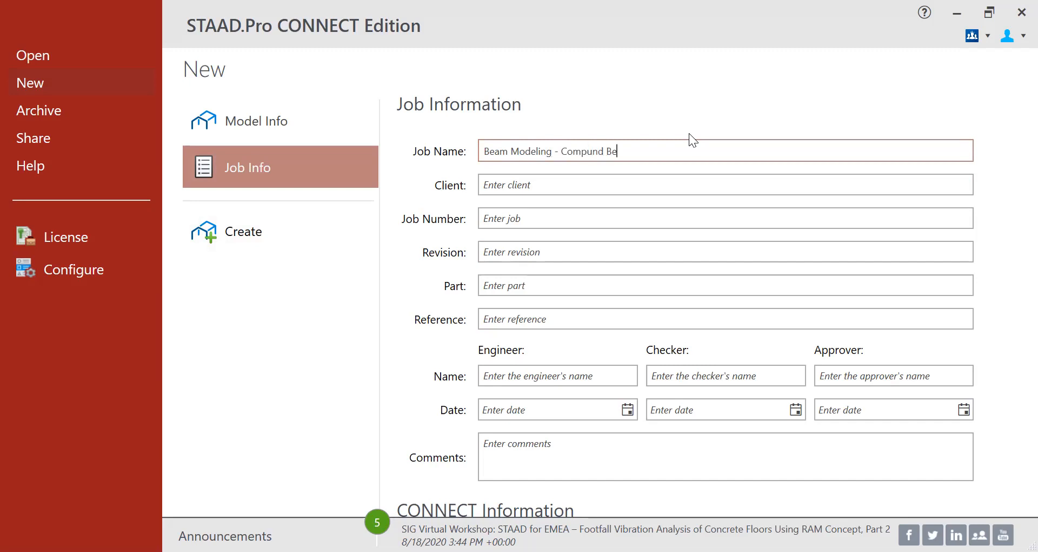
key("BackSpace")
key("BackSpace")
key("BackSpace")
key("BackSpace")
key("BackSpace")
key("BackSpace")
key("BackSpace")
type("pound beam")
- Fill in client RIT, job number CVET-332-01 and reference 'Class example hand calculations'
left_click(586, 183)
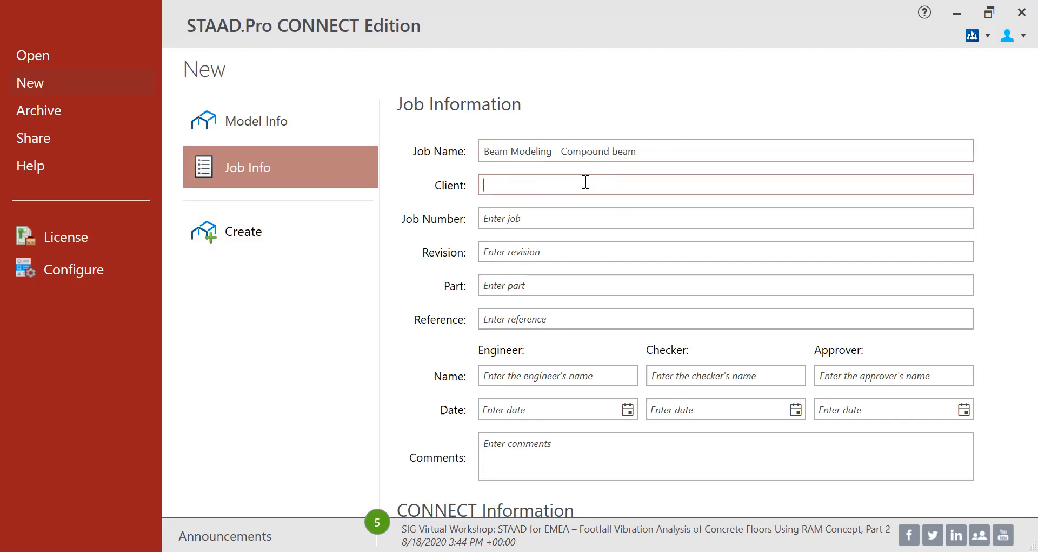
type("RIT")
left_click(582, 213)
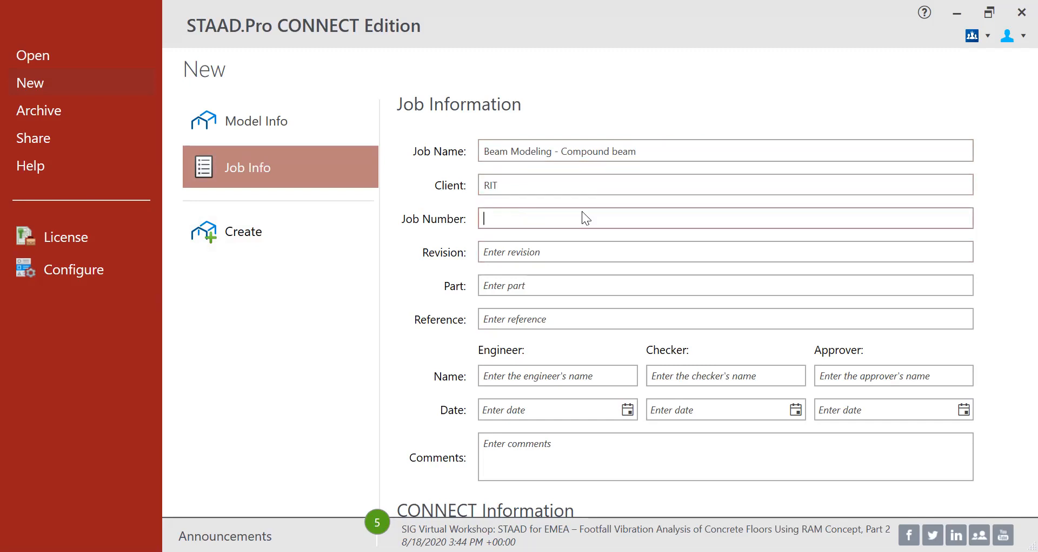
type("CVET-332-01")
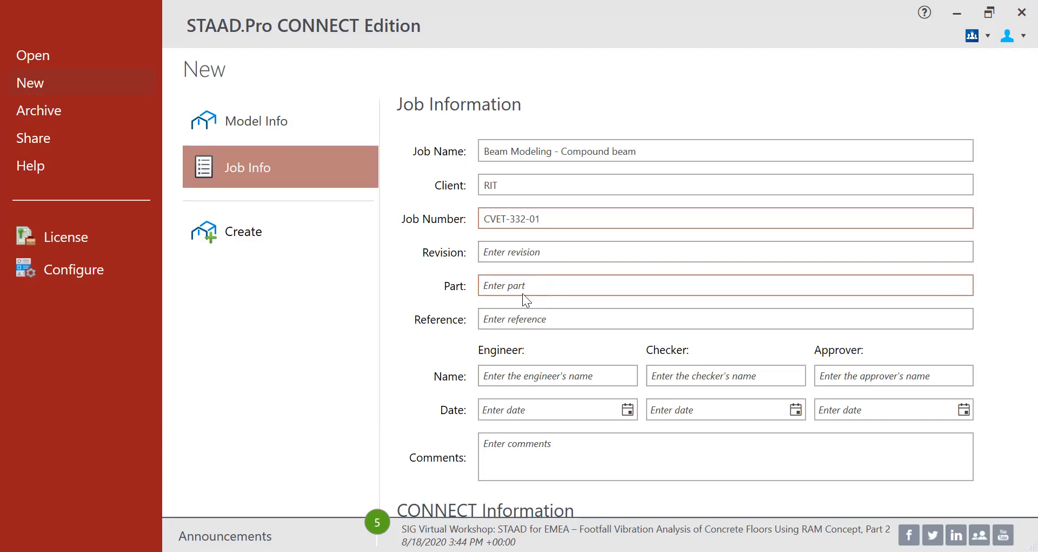
left_click(525, 314)
type("la")
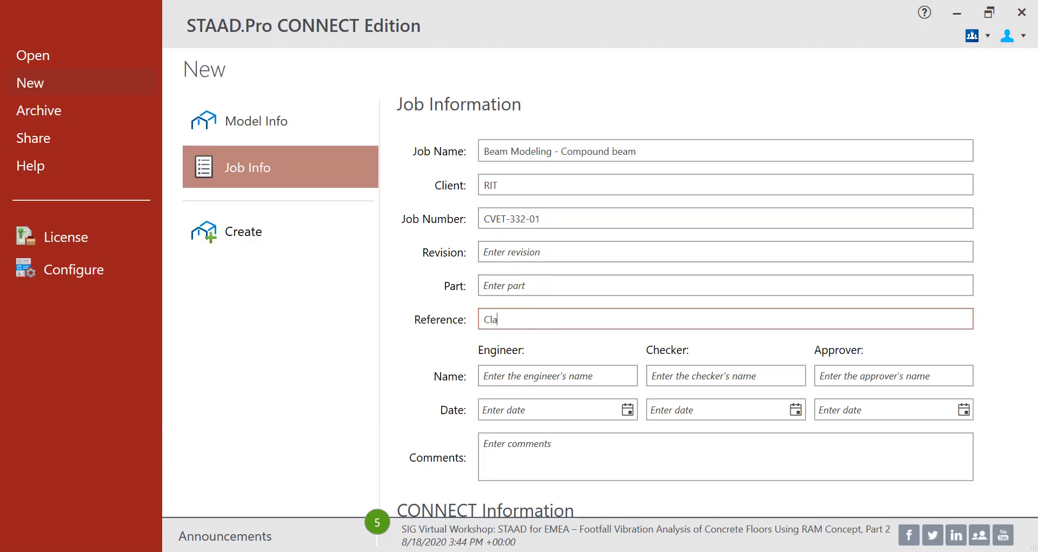
type("ss example hand calculations")
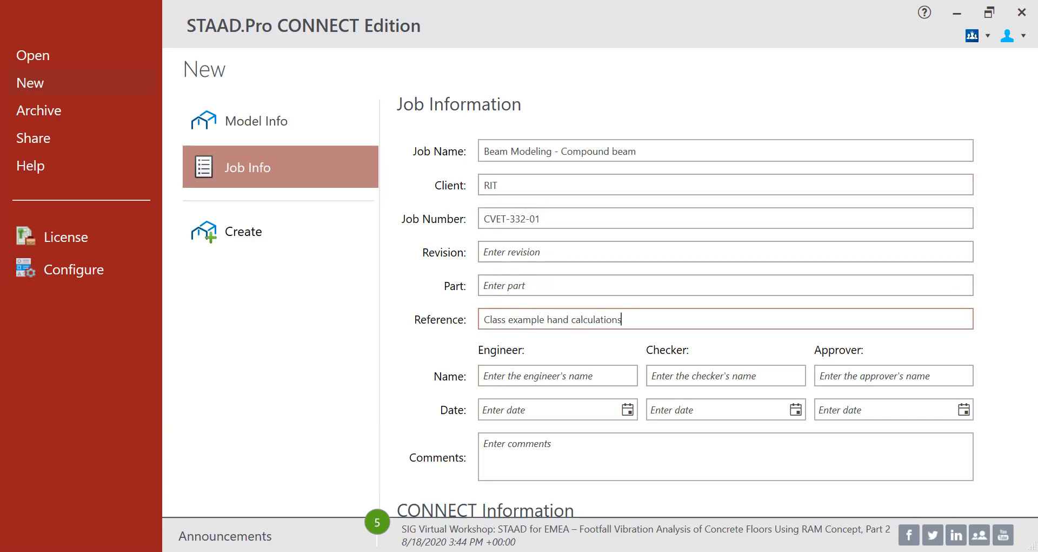
- Enter the engineer's name and pick 8/18/2020 as the engineer date
left_click(551, 374)
type("A")
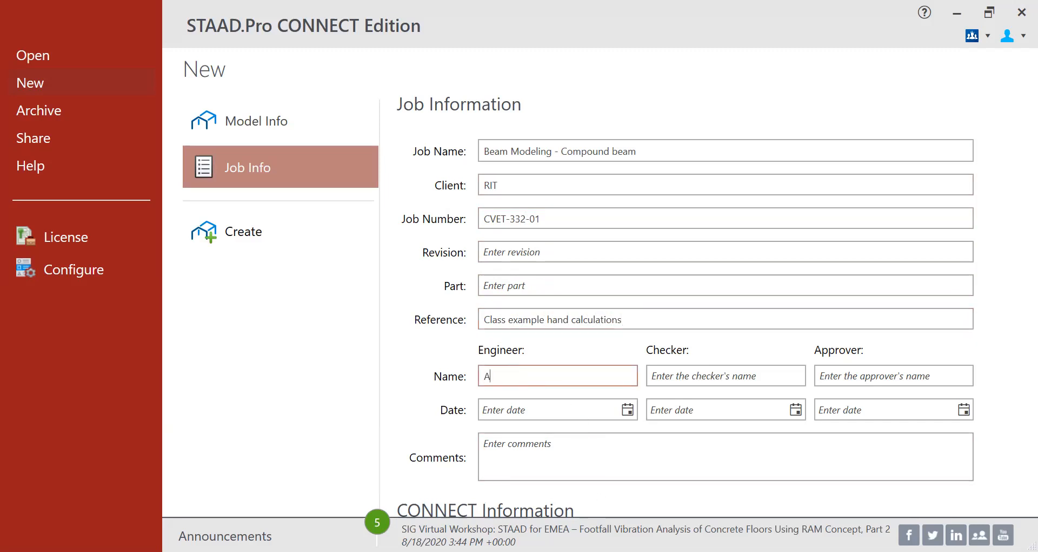
type("manda Bao")
left_click(626, 410)
left_click(554, 347)
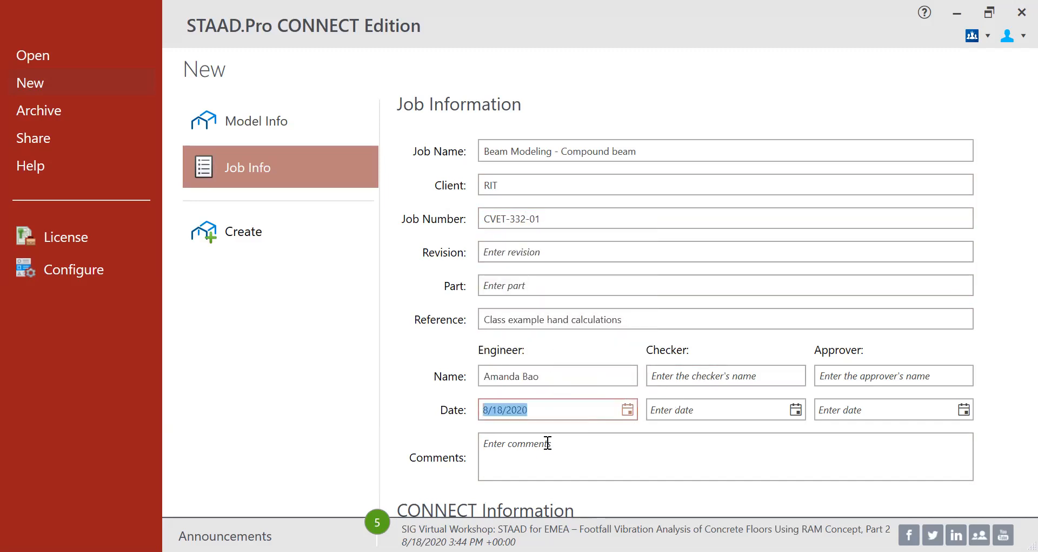
left_click(551, 452)
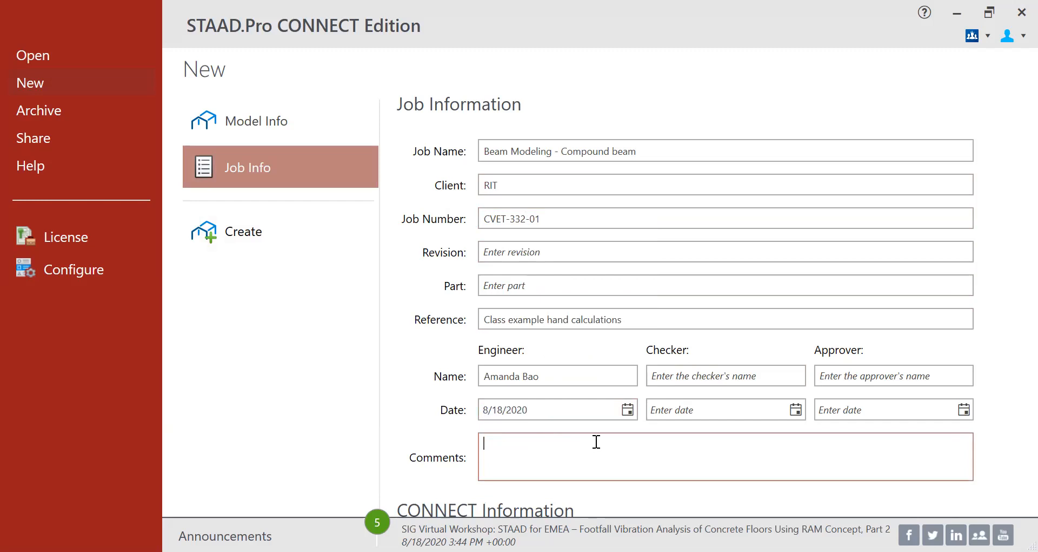
- Comment 'Check the support reactions at A and B...' versus hand calculations, then create beam1
type("Check the support")
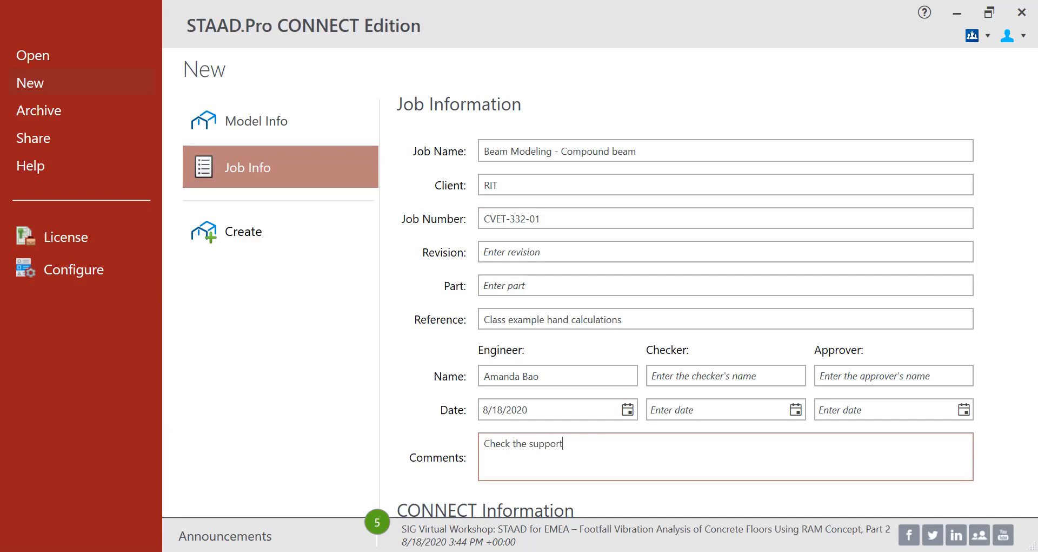
type(" reactions at A and B.  Compare the STAA")
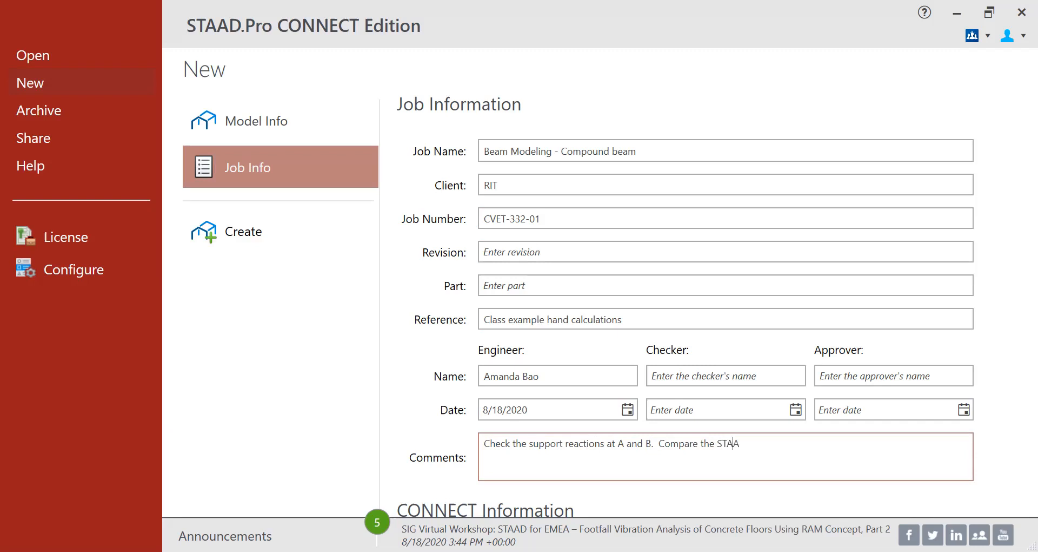
type("D outpu")
type("t with ")
type("the")
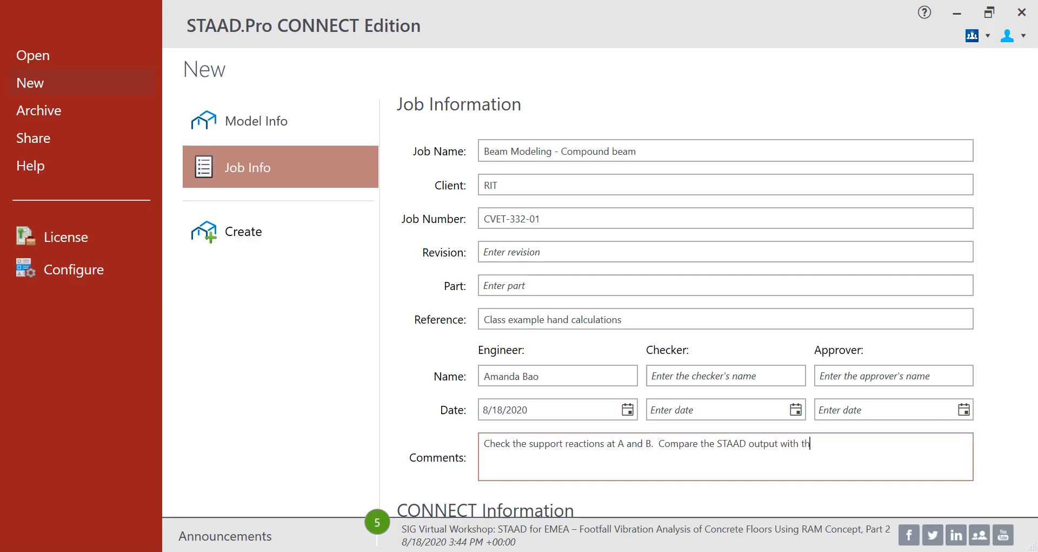
type(" results from hand ca")
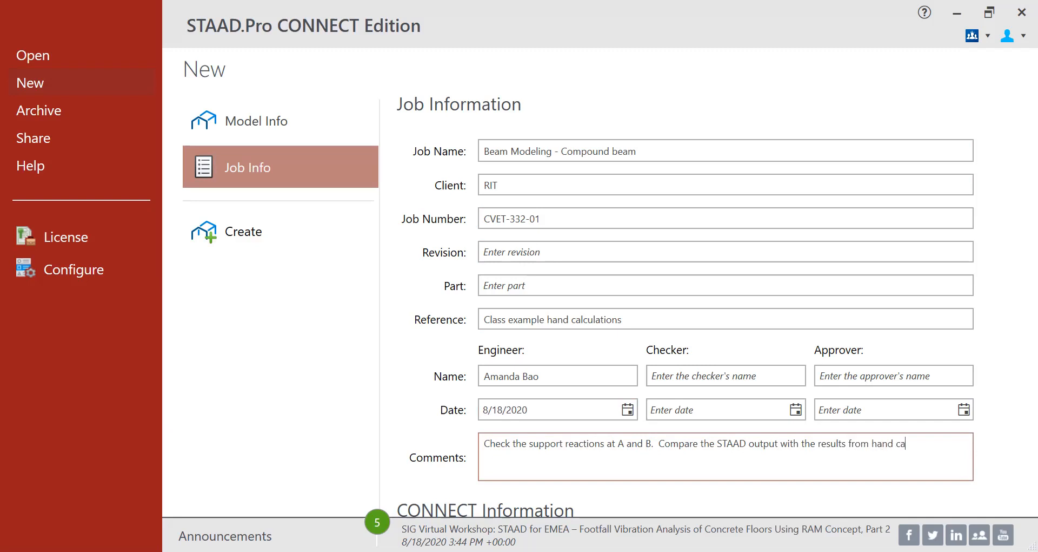
type("lculations.")
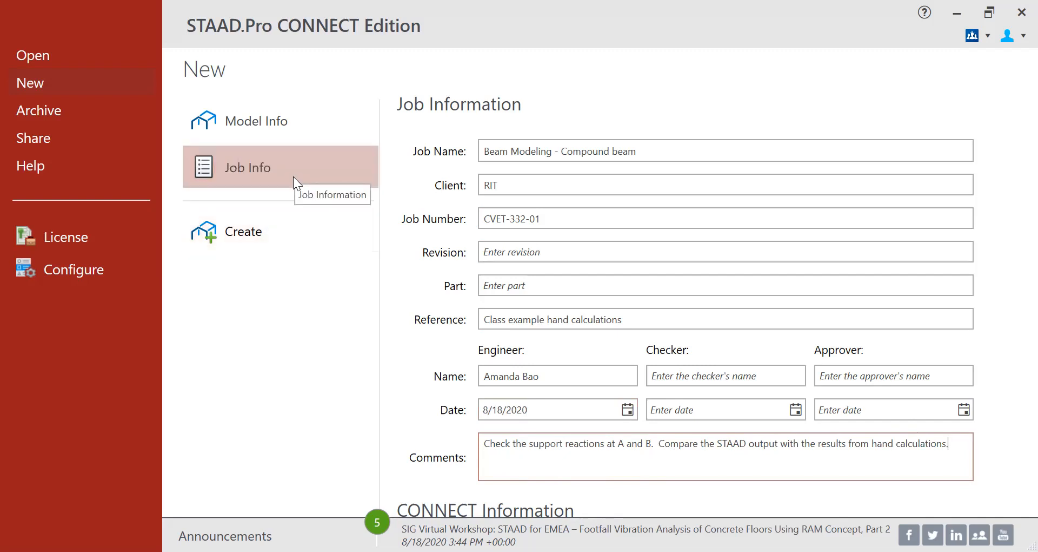
left_click(260, 238)
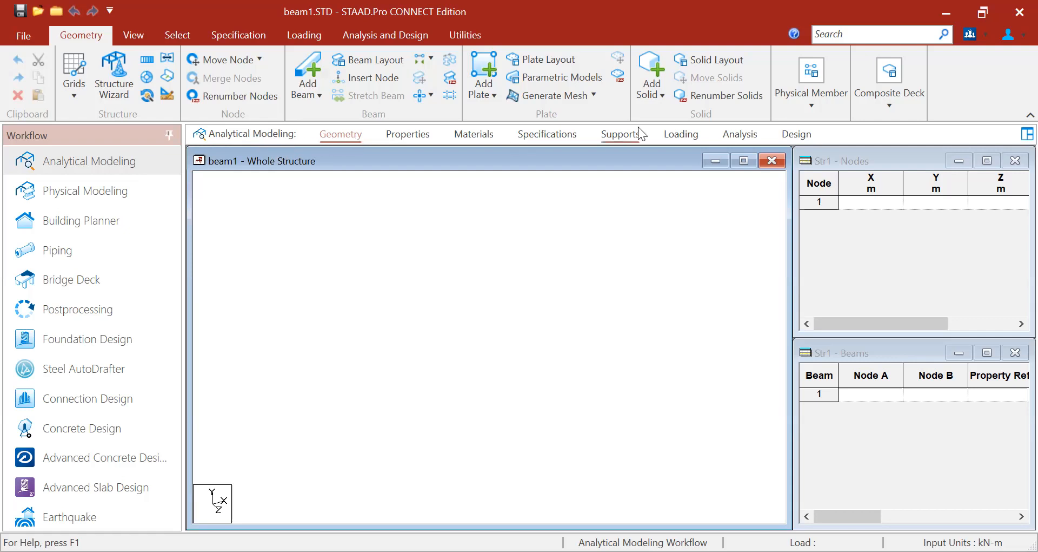
left_click(335, 139)
left_click(620, 135)
left_click(668, 137)
left_click(731, 137)
left_click(340, 139)
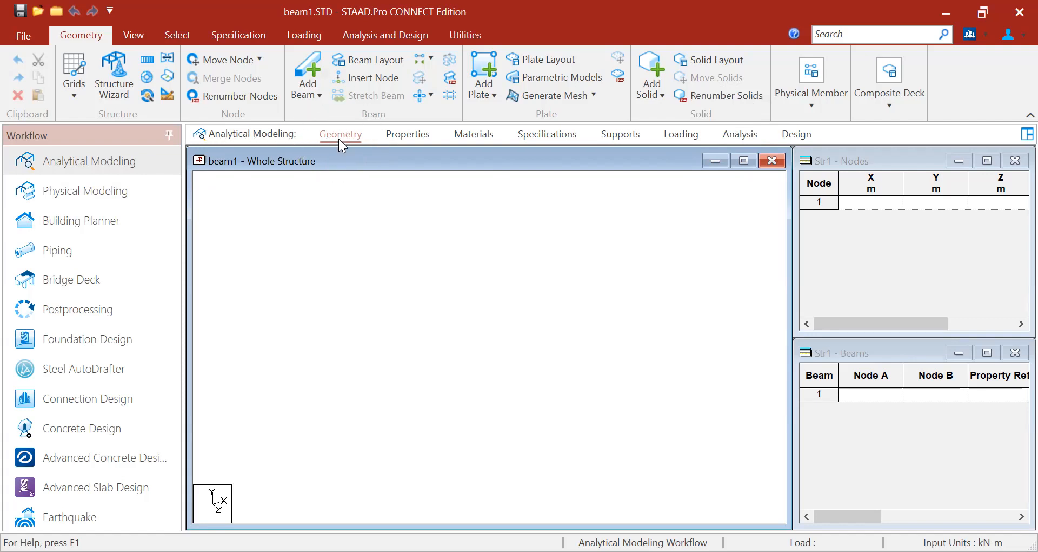
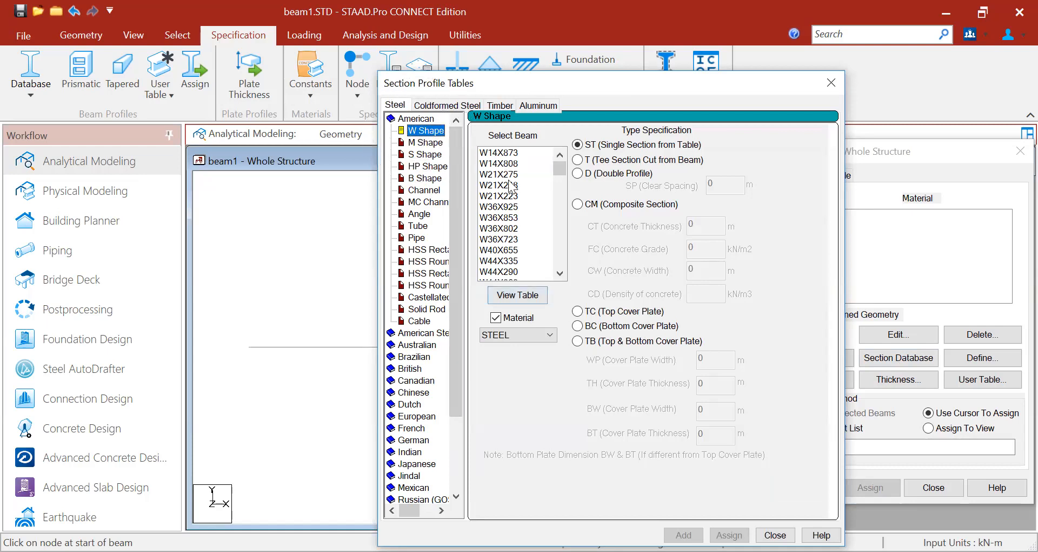
- Add the W18X35 American W shape as a STEEL section property, then close the profile tables
left_click_drag(560, 179, 560, 224)
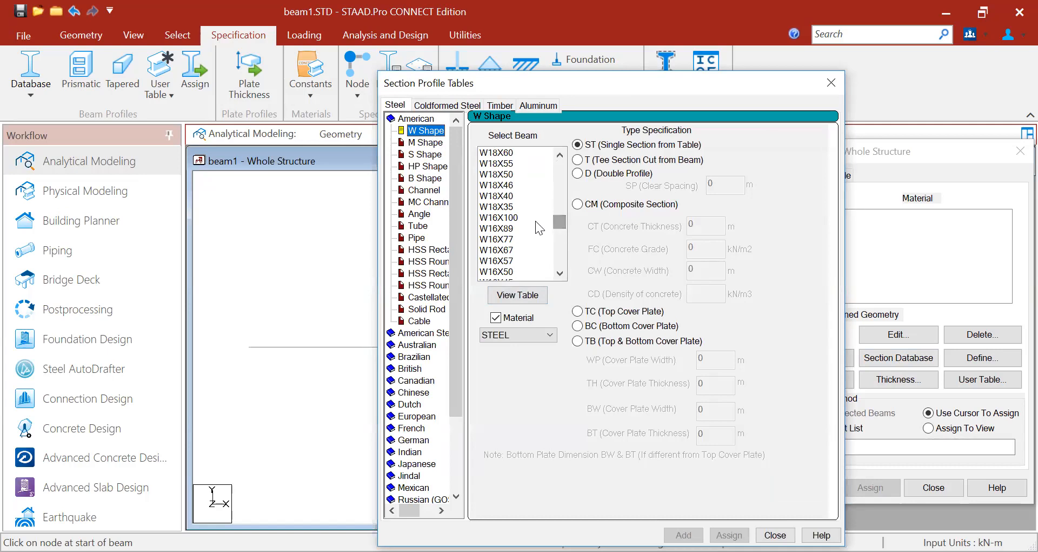
left_click(513, 208)
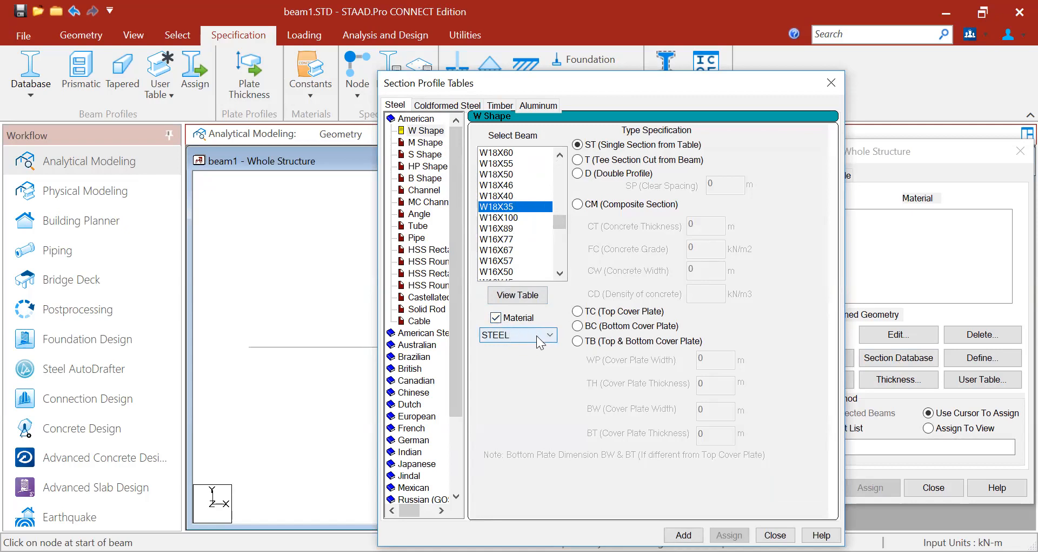
left_click(683, 534)
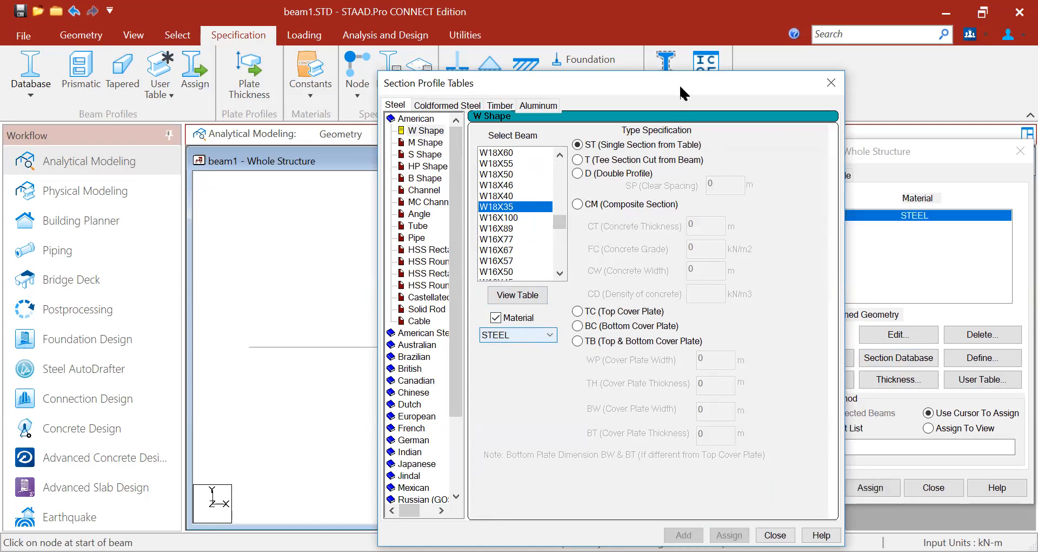
left_click_drag(675, 89, 544, 104)
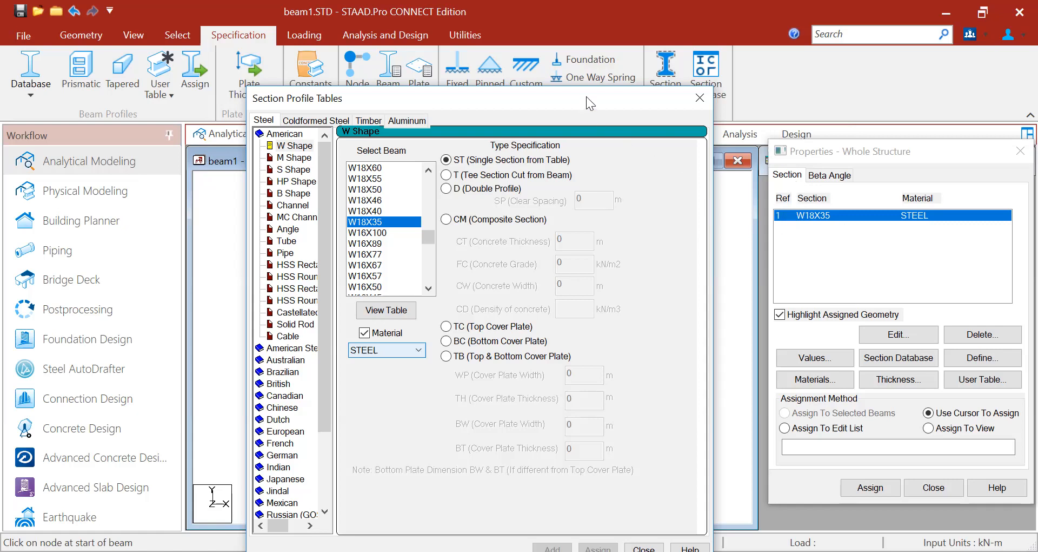
left_click_drag(586, 97, 592, 57)
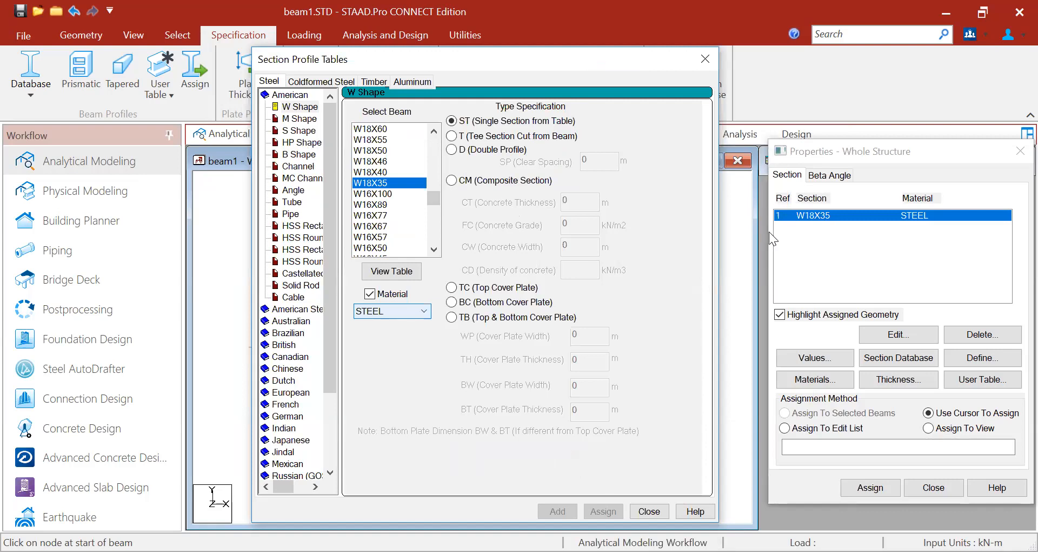
left_click(649, 511)
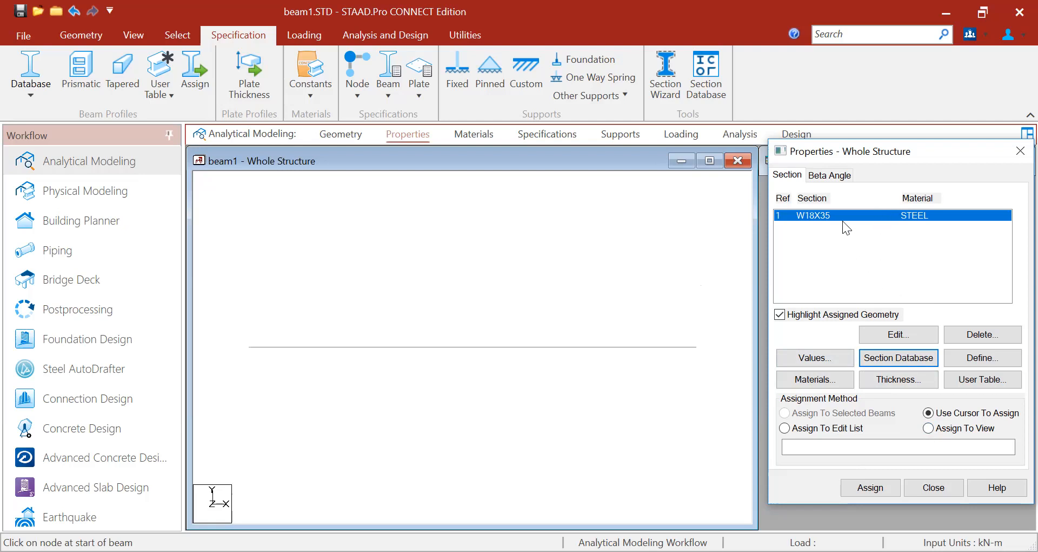
- Assign the W18X35 section (R1) to both beam members 1 and 2 in the view
left_click(928, 428)
key("ctrl")
key("ctrl")
left_click(873, 489)
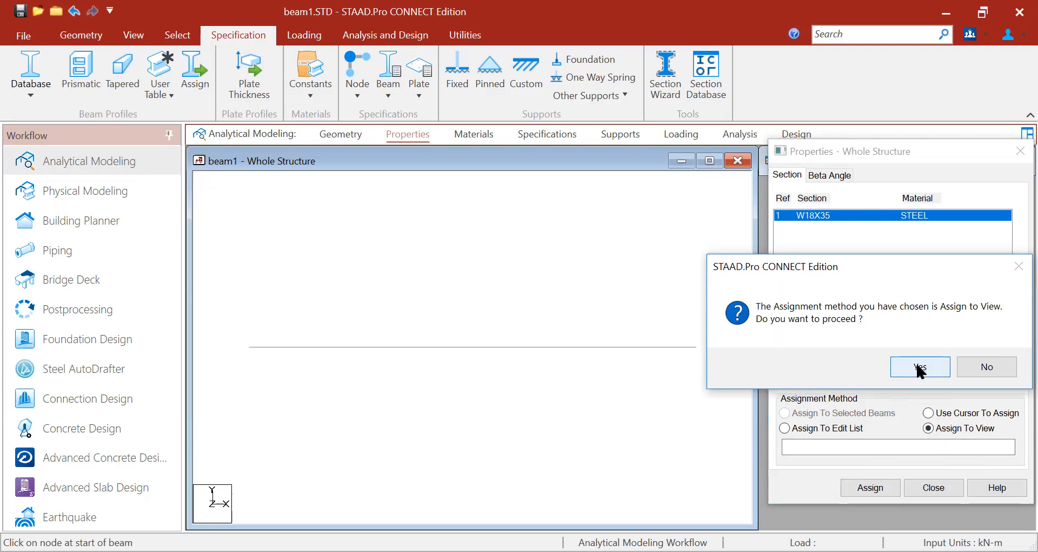
left_click(920, 368)
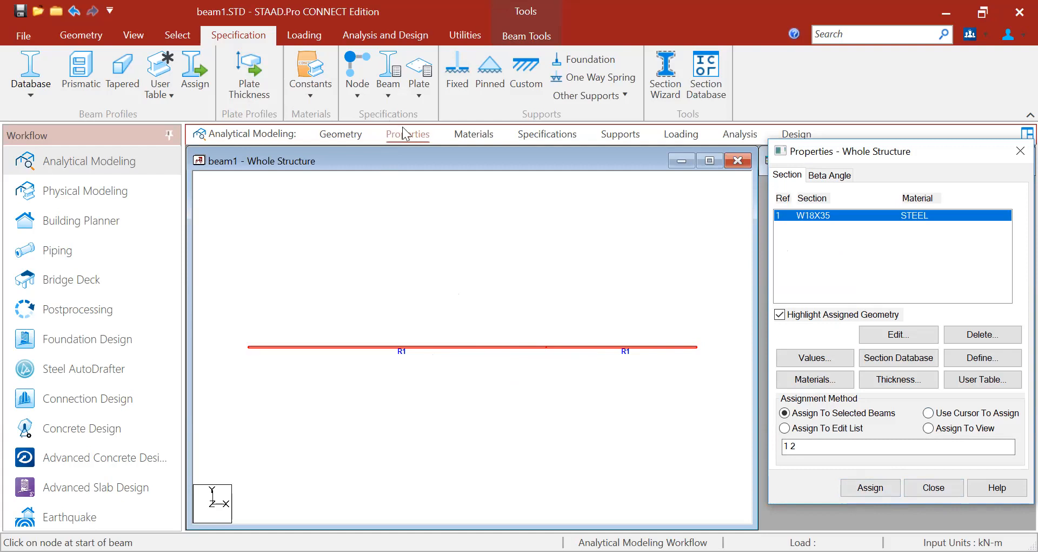
- Check the STEEL material on the beams, then move to the Specifications page
left_click(475, 140)
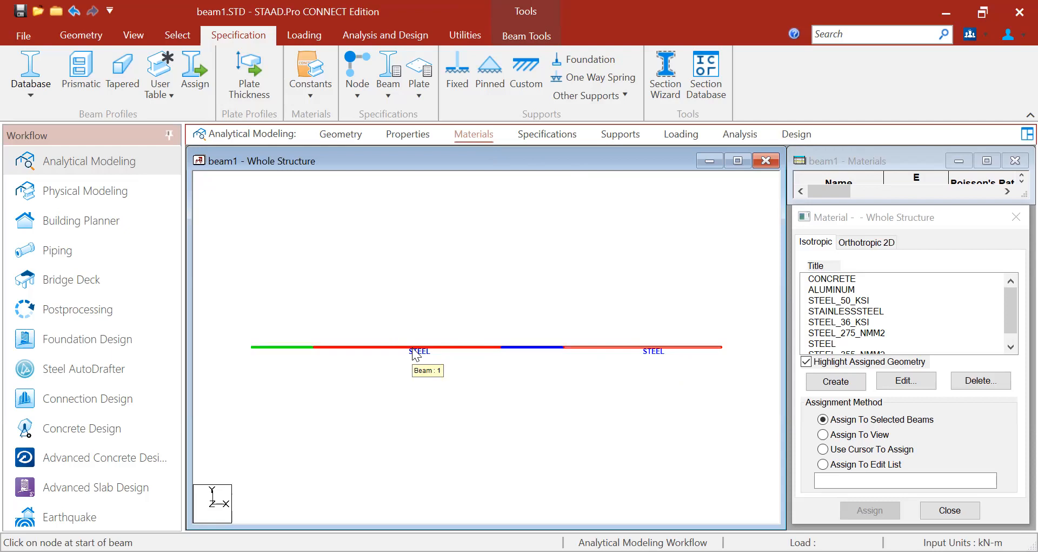
left_click(549, 134)
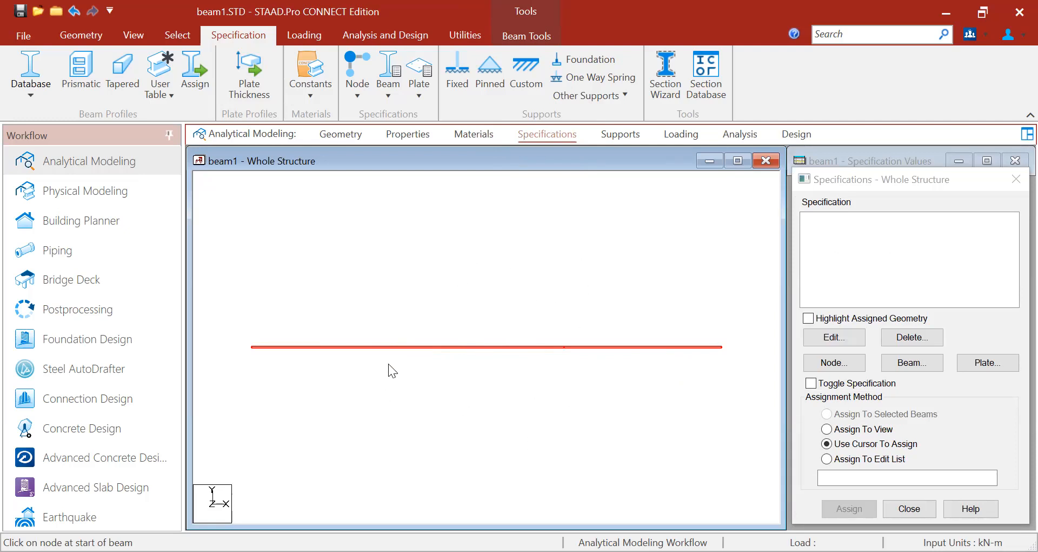
- Deselect the beam by clicking empty space in the structure view
left_click(433, 447)
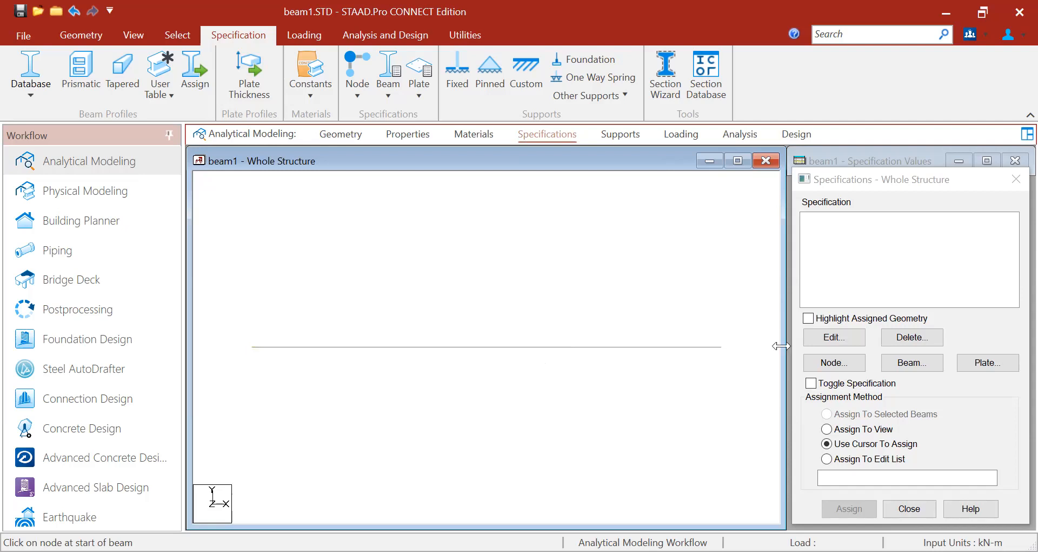
- Create an END MZ moment release specification and reopen the beam release settings
left_click(908, 363)
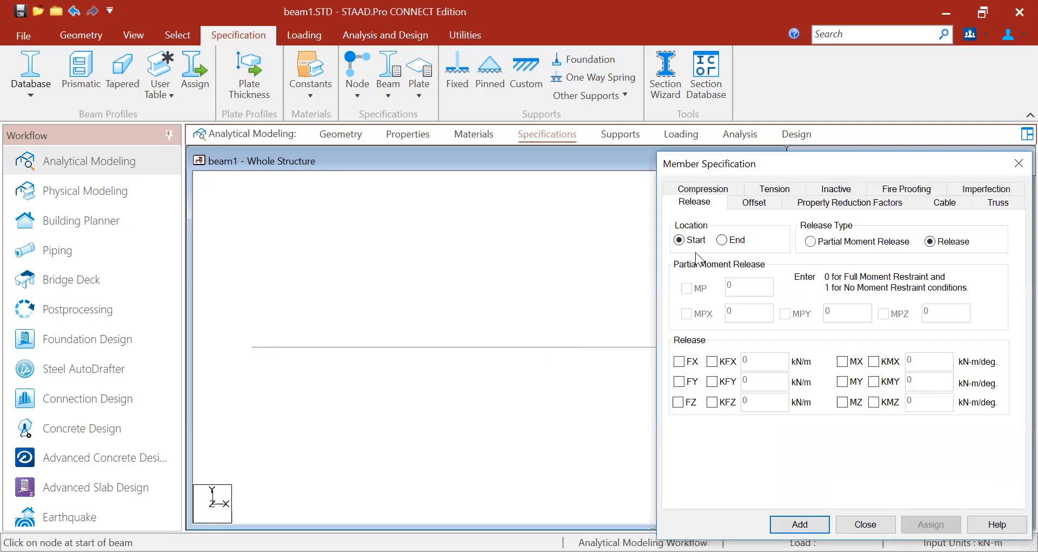
left_click(696, 203)
left_click(723, 241)
left_click(842, 402)
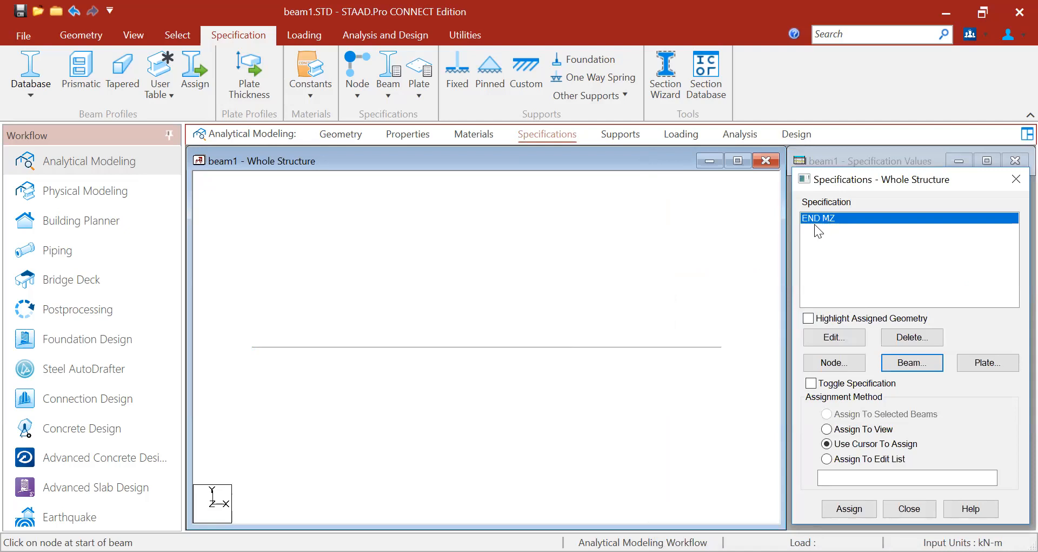
left_click(910, 371)
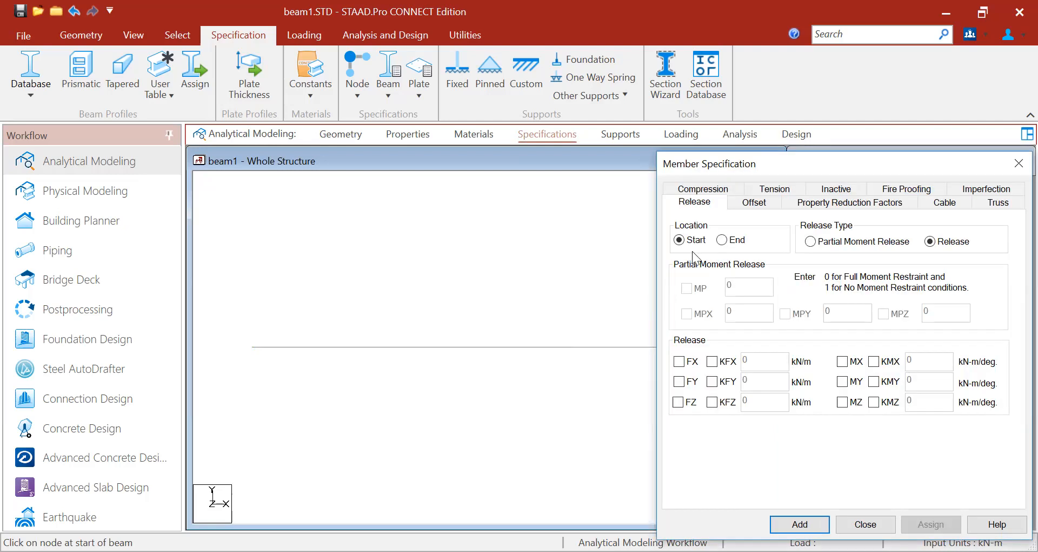
- Add a START MZ moment release specification alongside END MZ
left_click(683, 238)
left_click(840, 404)
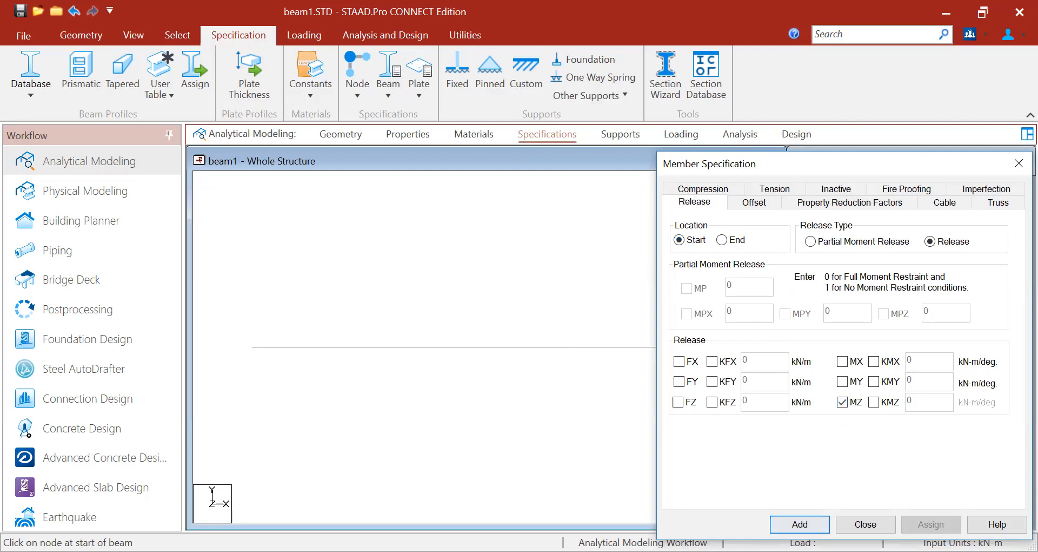
left_click(799, 523)
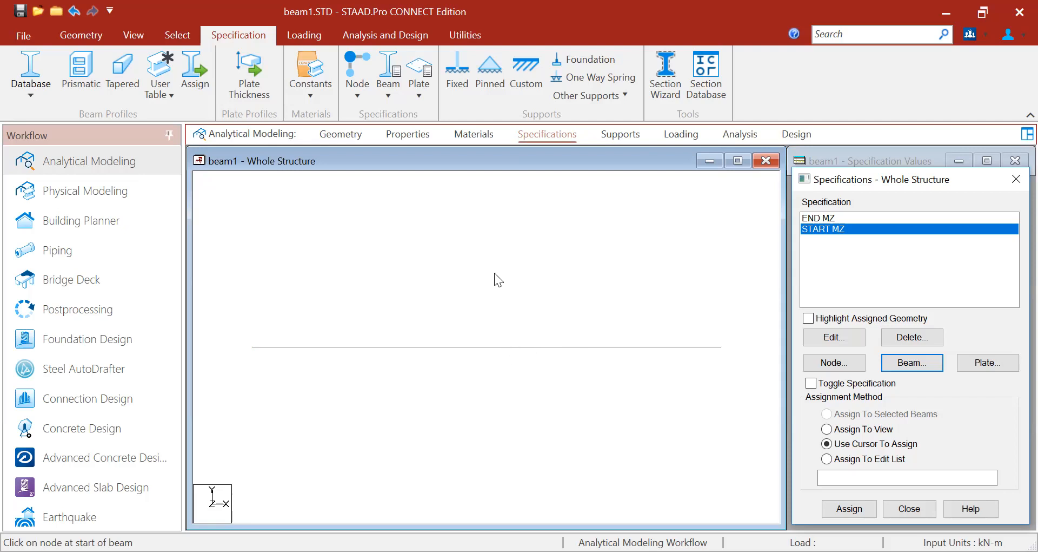
- Turn on Node Numbers and Node Points labels so nodes 1, 2 and 3 appear
right_click(459, 244)
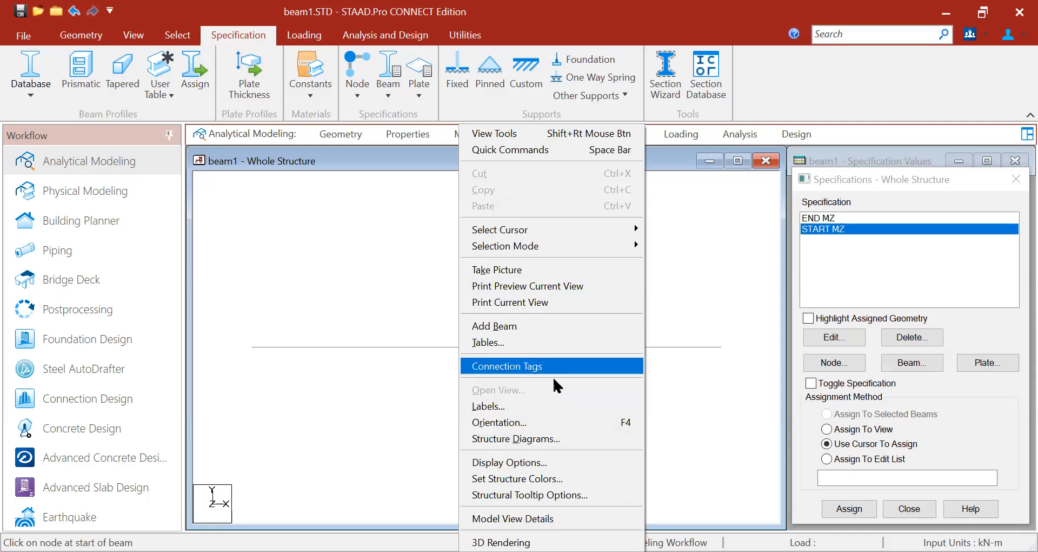
left_click(528, 407)
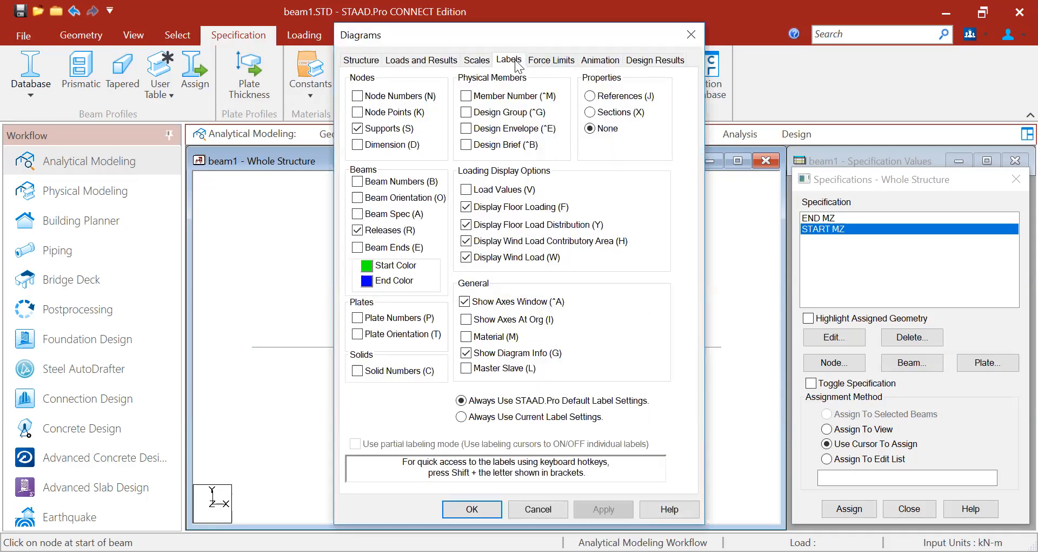
left_click(511, 61)
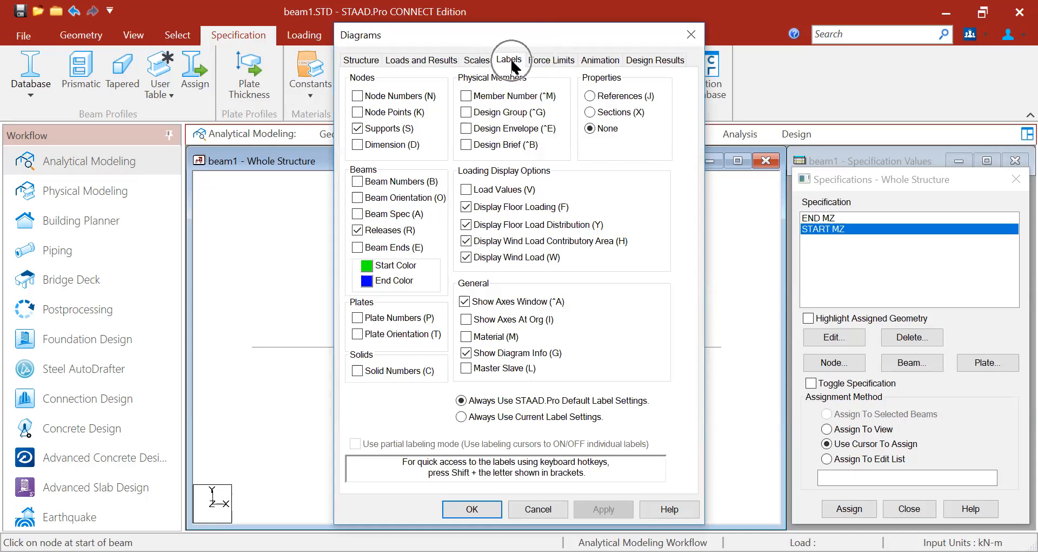
left_click(358, 96)
left_click(358, 114)
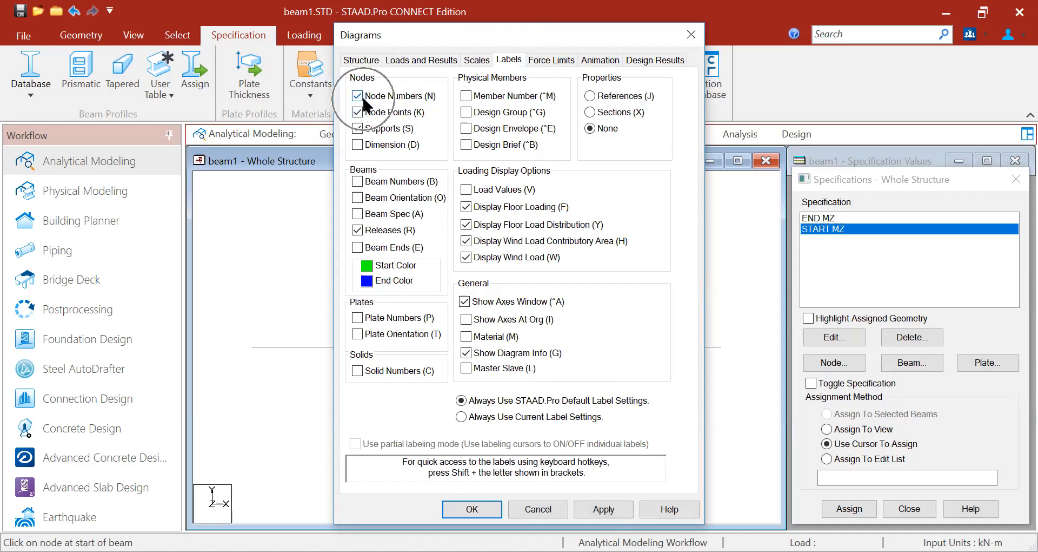
left_click(484, 507)
- Select END MZ in the whole-structure specification list
left_click(258, 360)
left_click(566, 357)
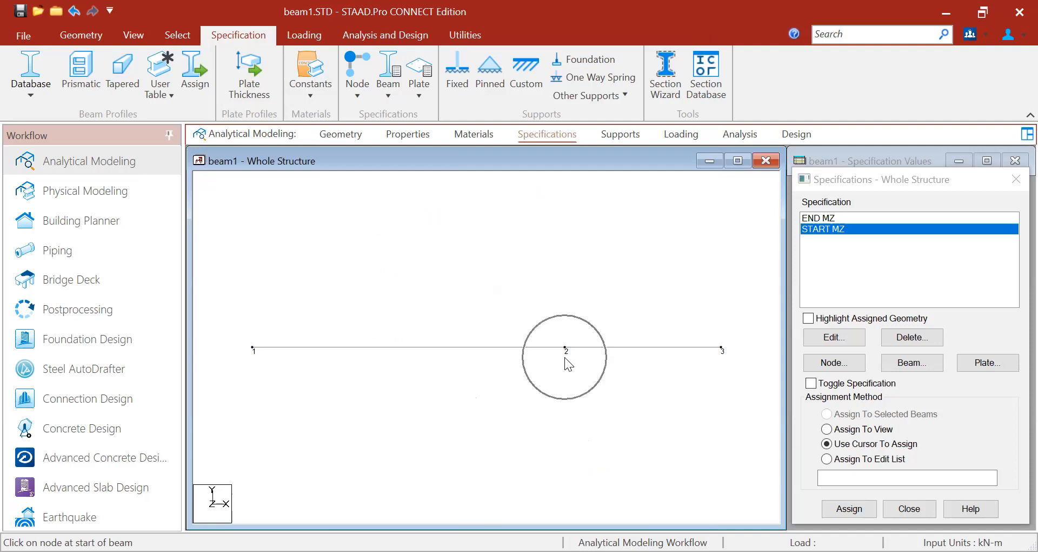
left_click(719, 351)
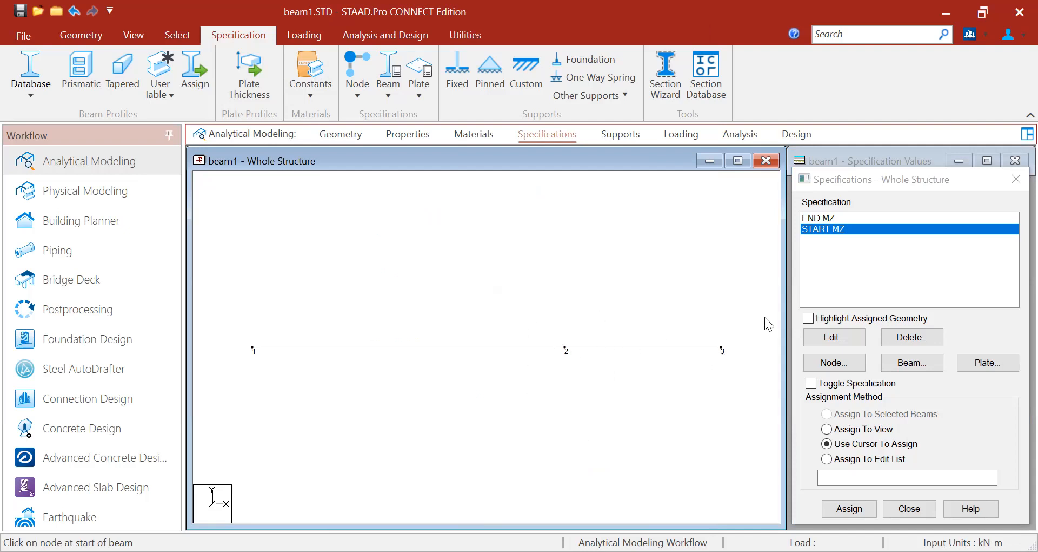
left_click(822, 220)
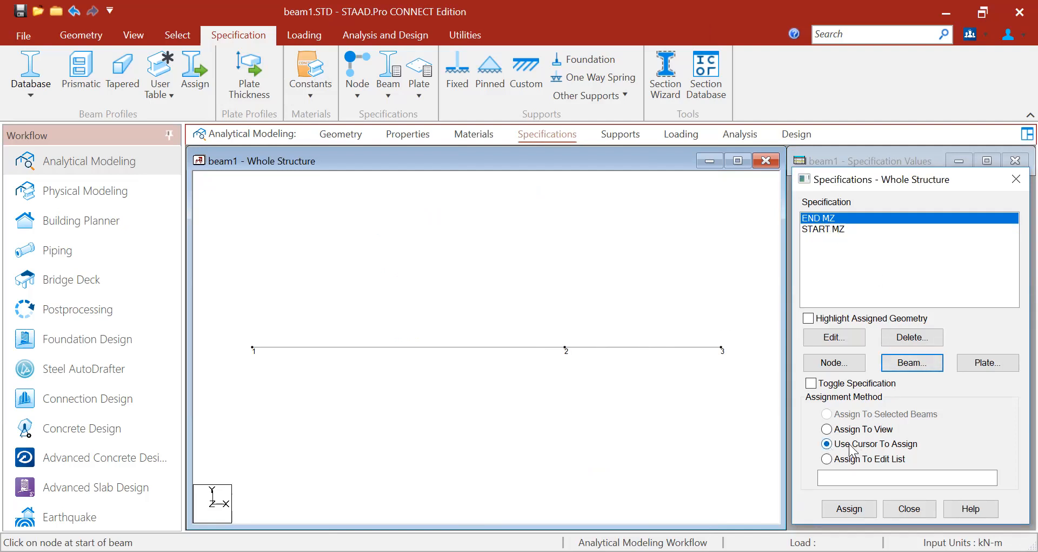
- Assign the END MZ release to beam 1 with the cursor, then select START MZ
left_click(845, 511)
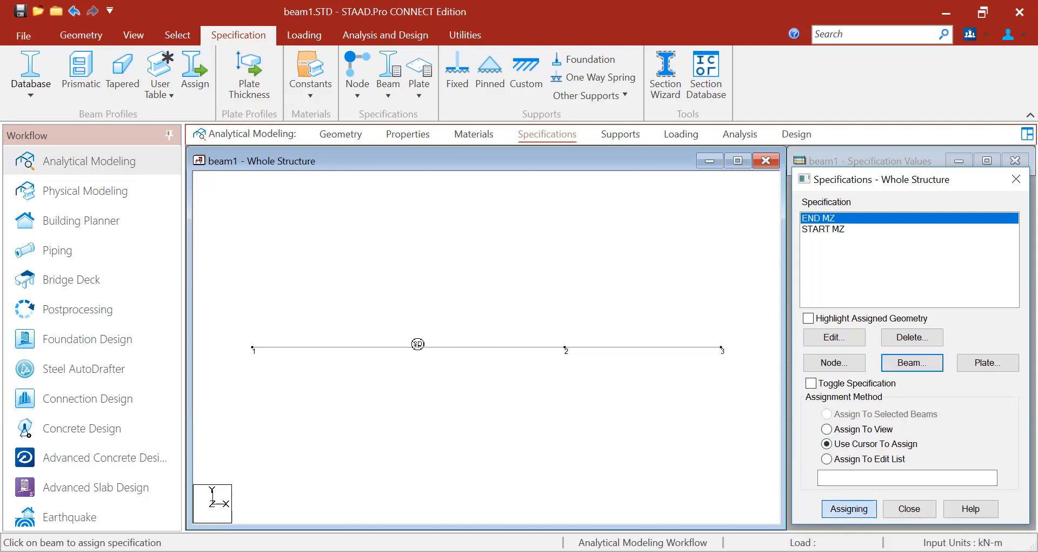
left_click(414, 346)
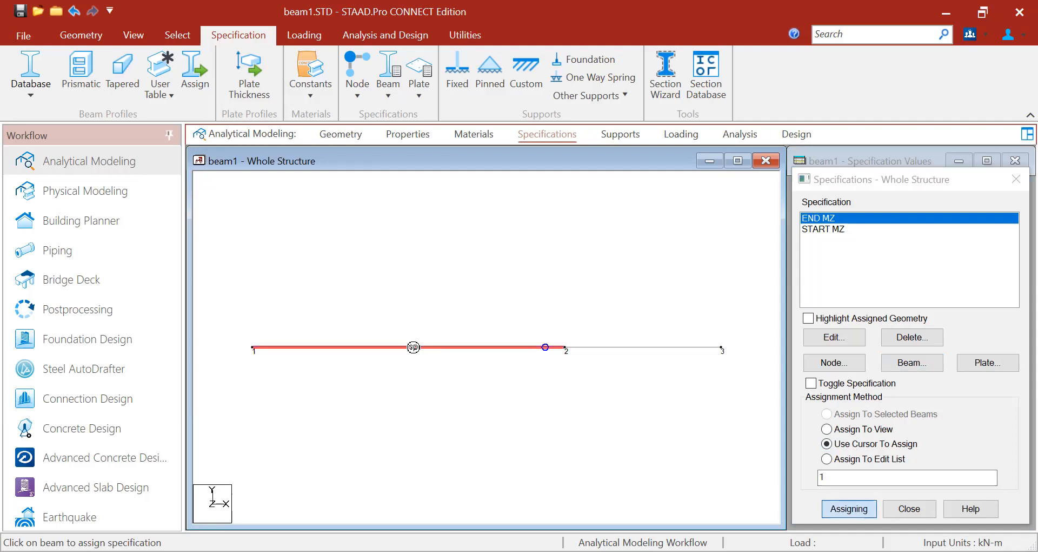
left_click(409, 362)
key("Escape")
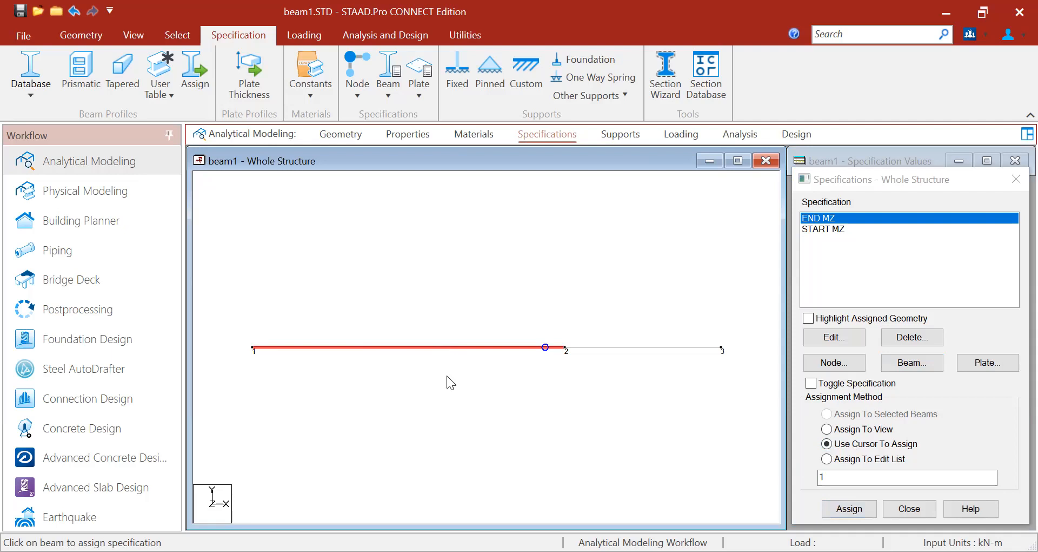
left_click(447, 376)
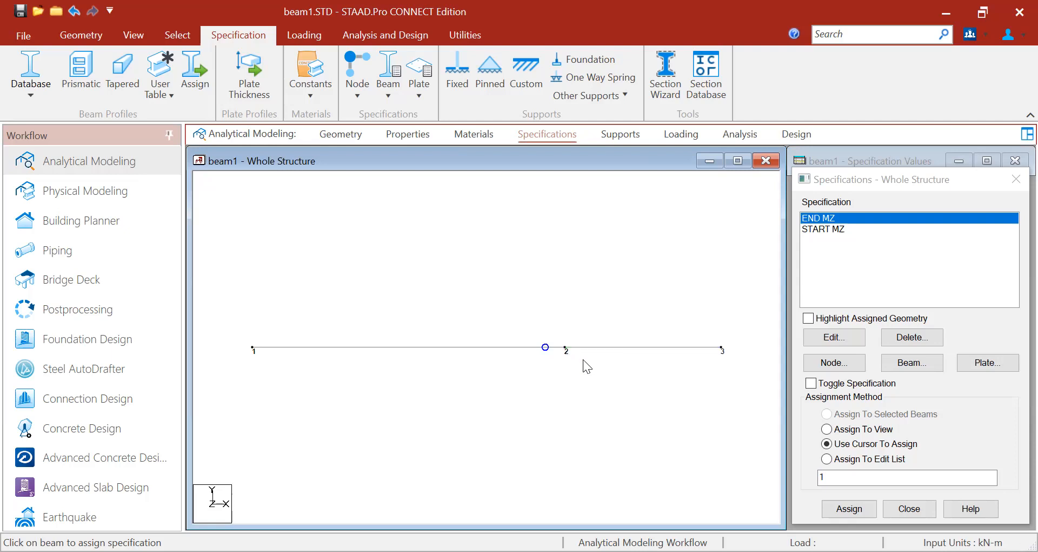
left_click(814, 229)
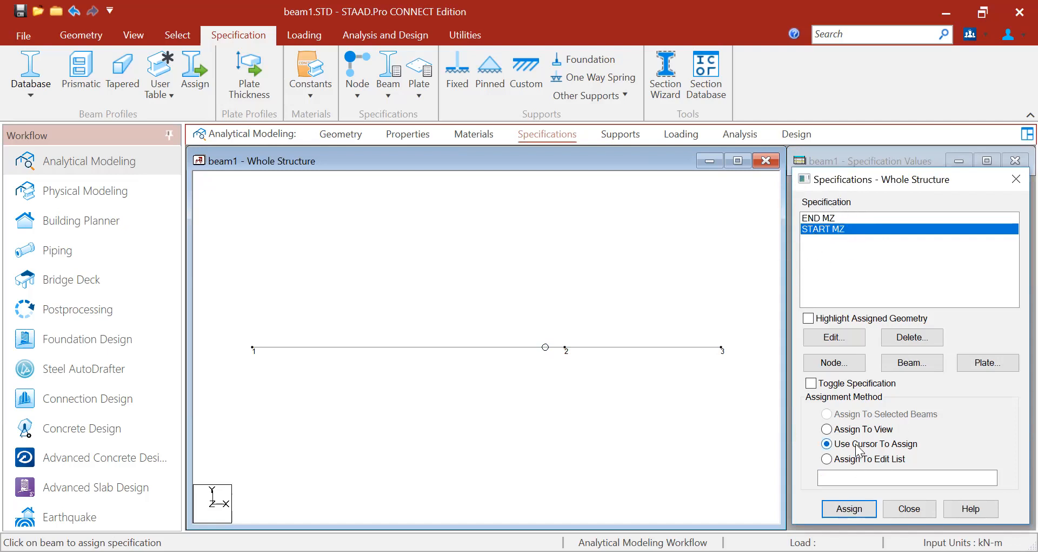
- Assign the START MZ release to beam 2 between nodes 2 and 3 with the cursor
left_click(852, 508)
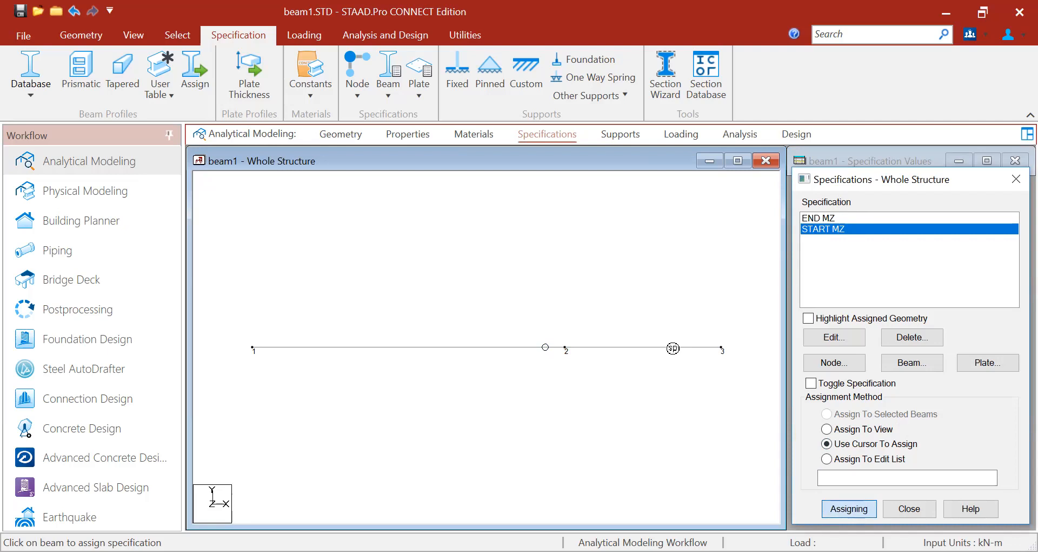
left_click(672, 349)
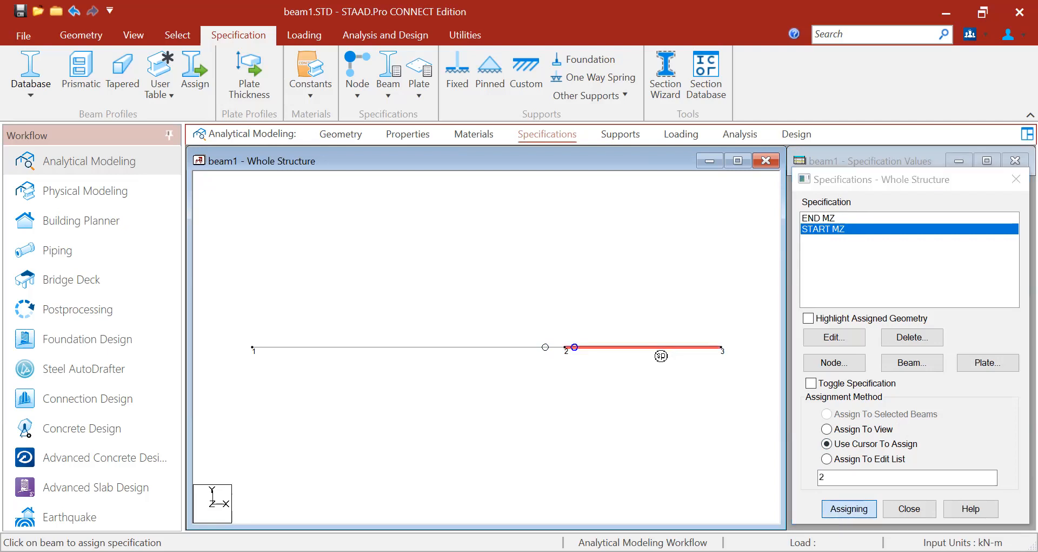
key("Escape")
left_click(631, 379)
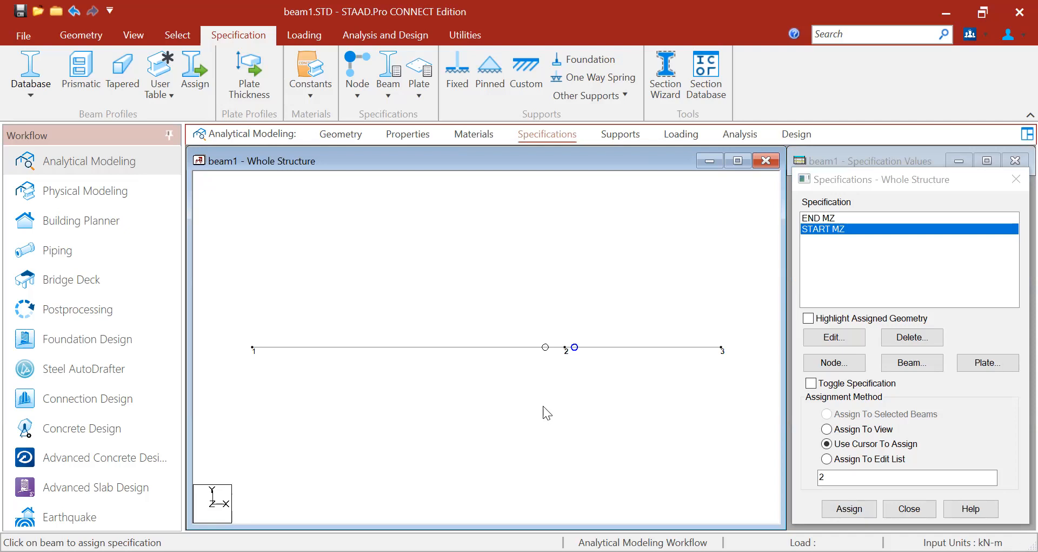
left_click(551, 373)
- Show the whole-structure Supports list, which holds only S1 with nodes 1 and 3 unsupported
left_click(618, 138)
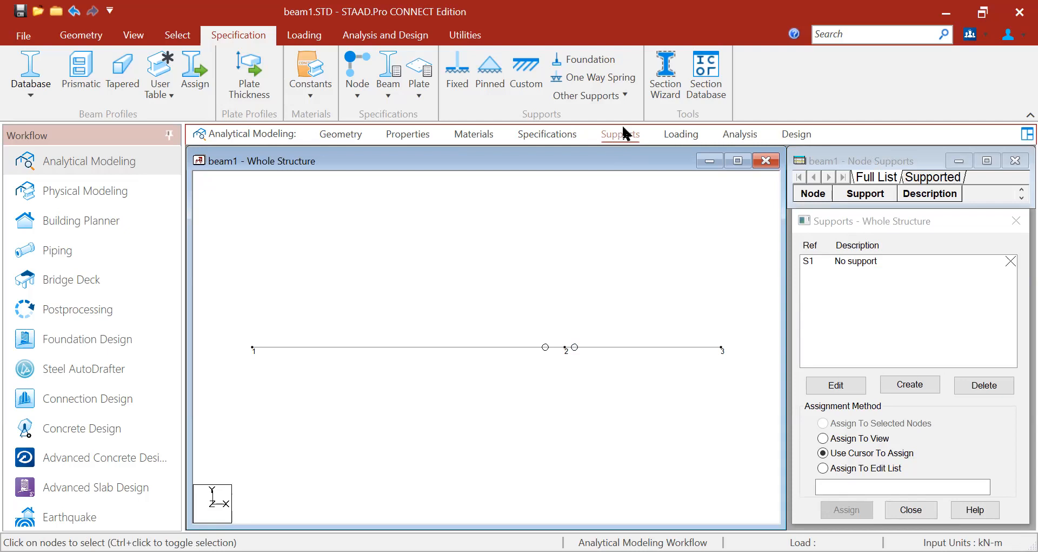
left_click(251, 357)
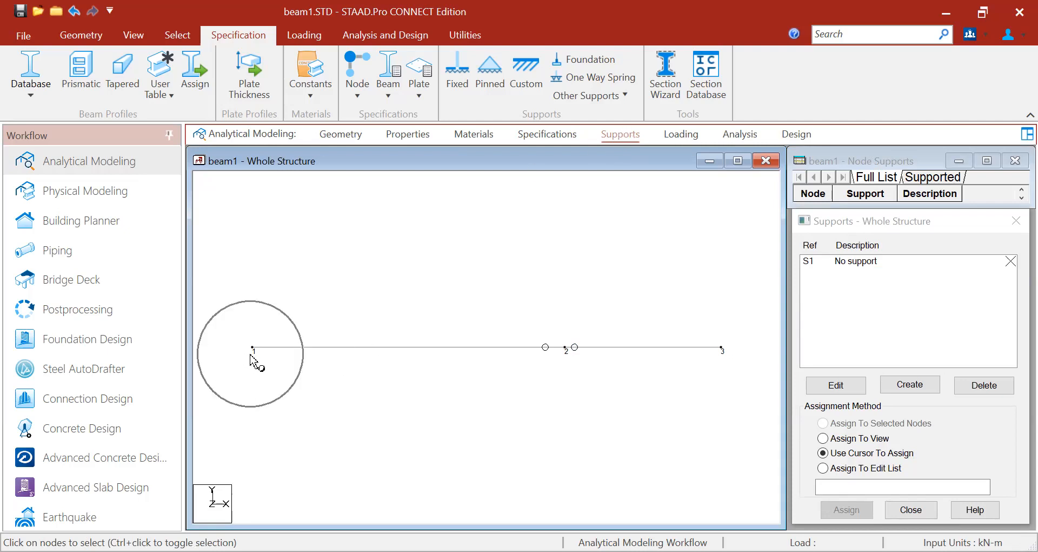
left_click(724, 354)
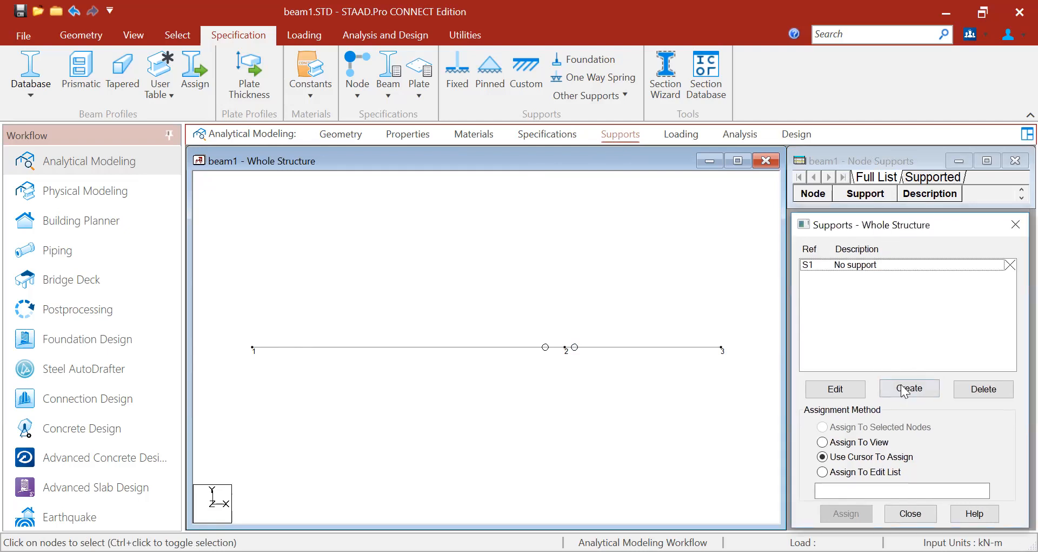
- Add S2 as a Fixed But support with FX and MZ released
left_click(909, 390)
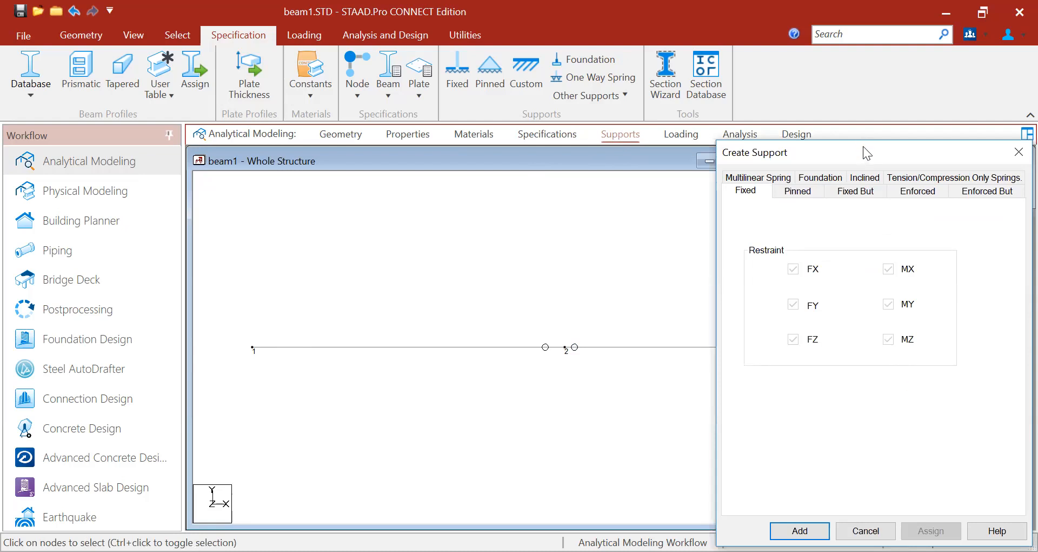
left_click_drag(863, 146, 862, 108)
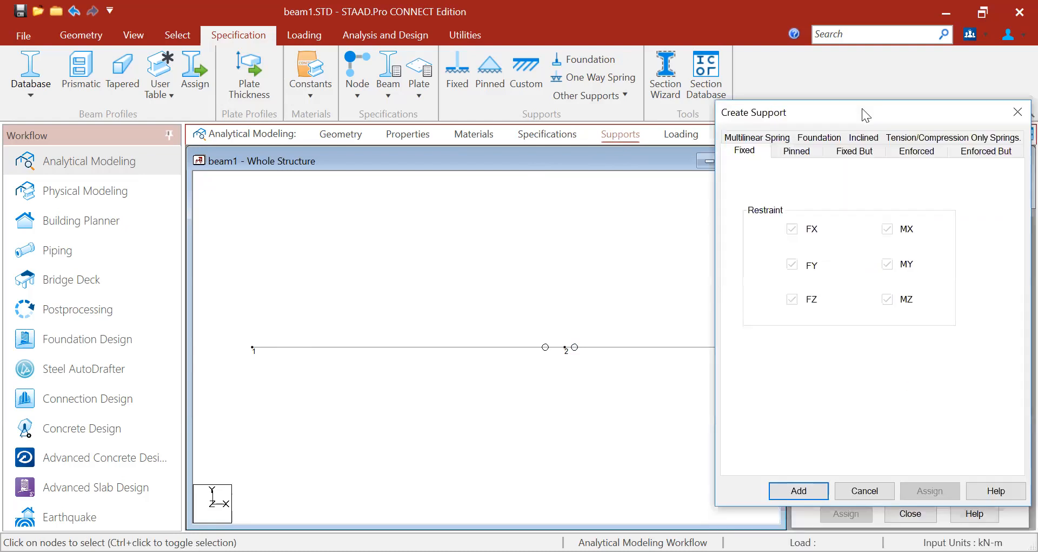
left_click(859, 154)
left_click(858, 152)
key("ctrl")
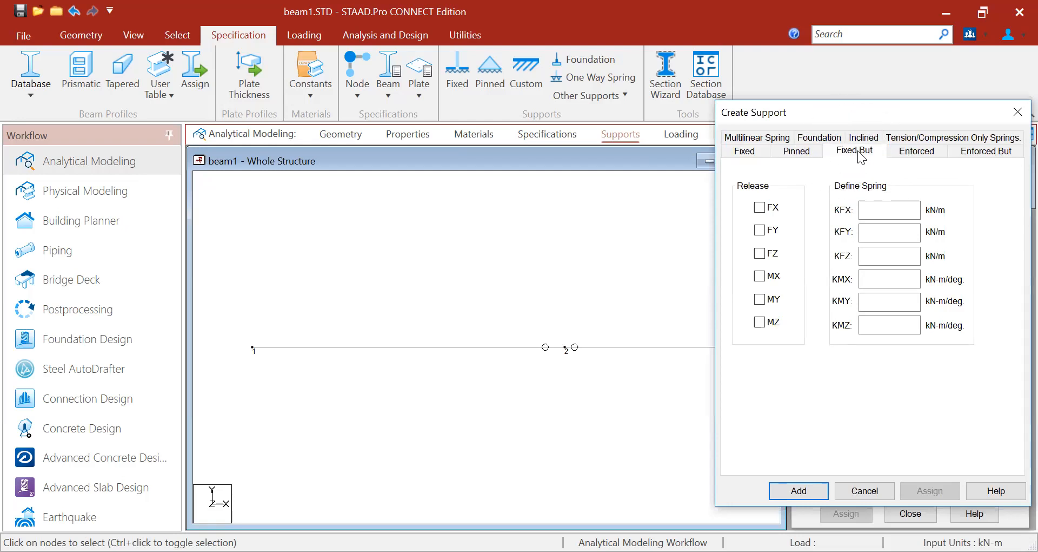
left_click(759, 207)
left_click(760, 322)
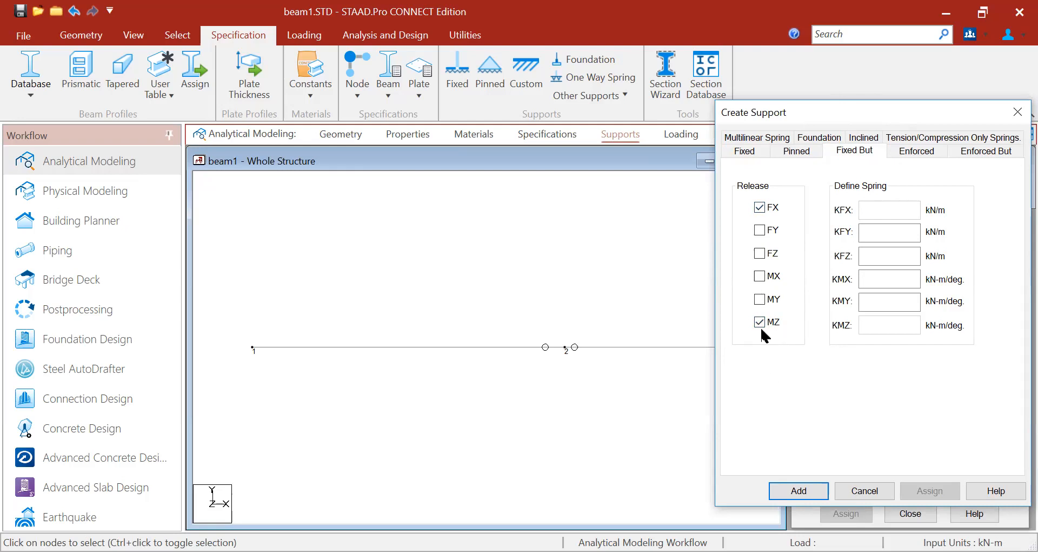
left_click(803, 486)
left_click(835, 276)
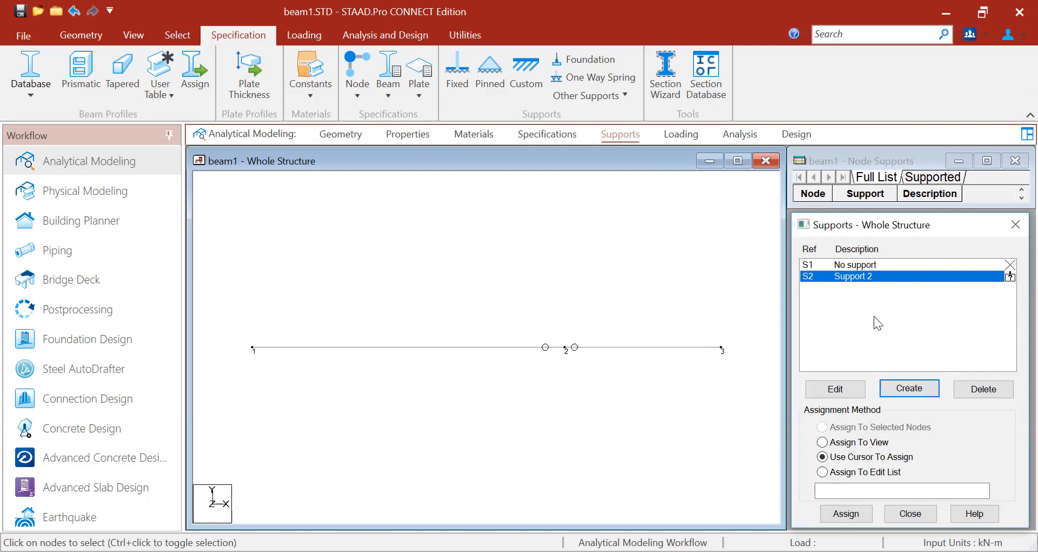
- Add S3 as a fully fixed support, then select S2 in the Supports list
left_click(908, 389)
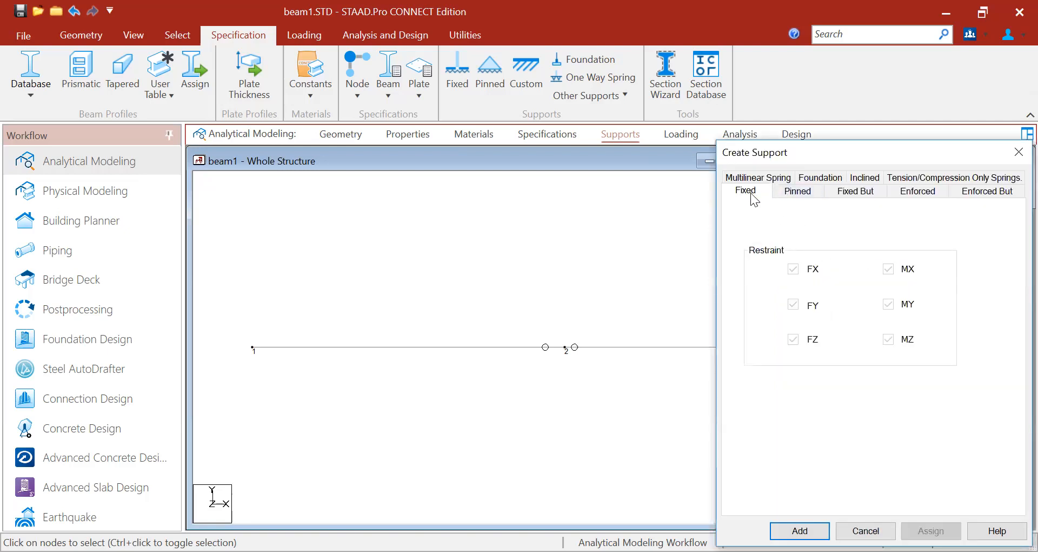
left_click(749, 192)
left_click(748, 193)
left_click(748, 195)
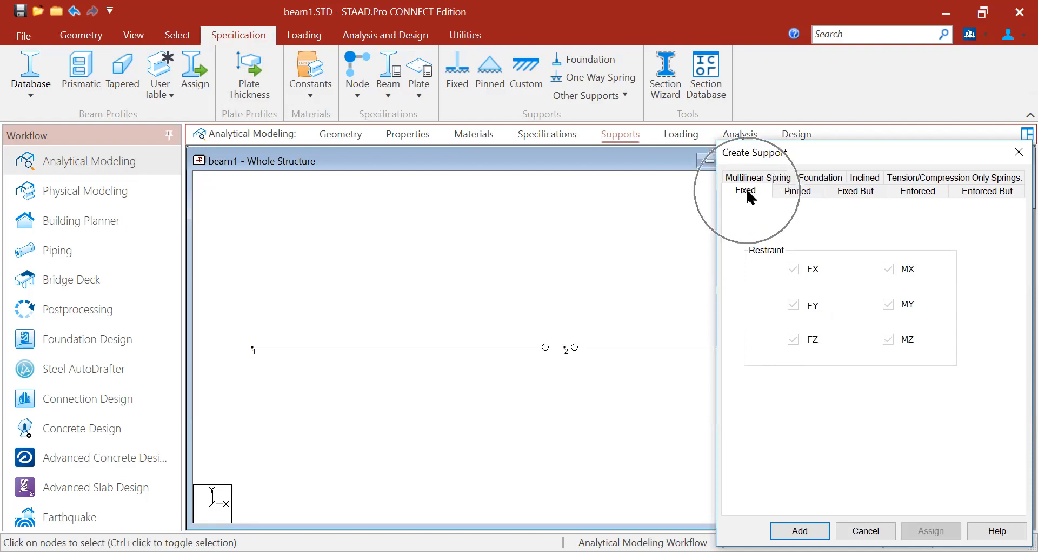
left_click_drag(825, 148, 783, 60)
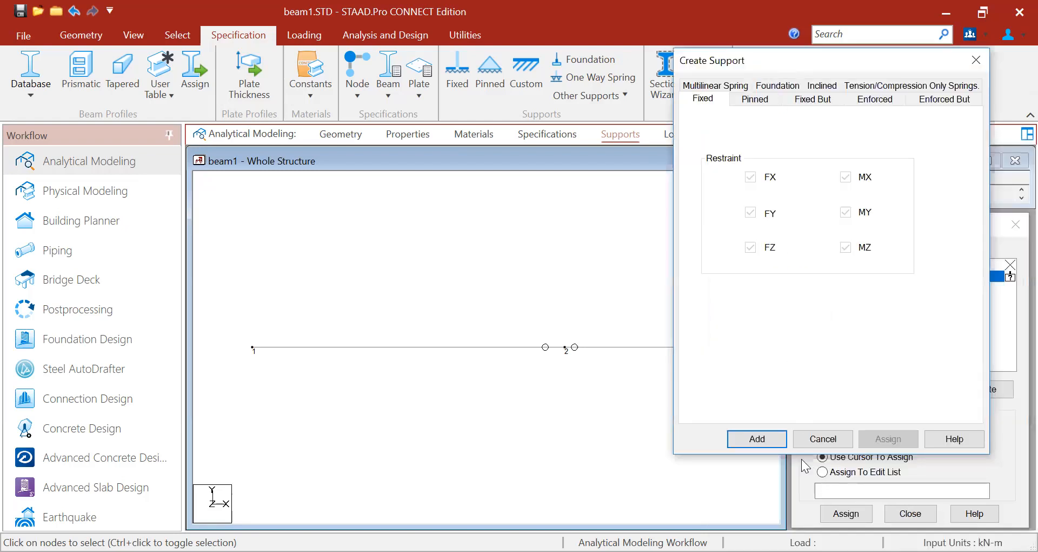
left_click(765, 437)
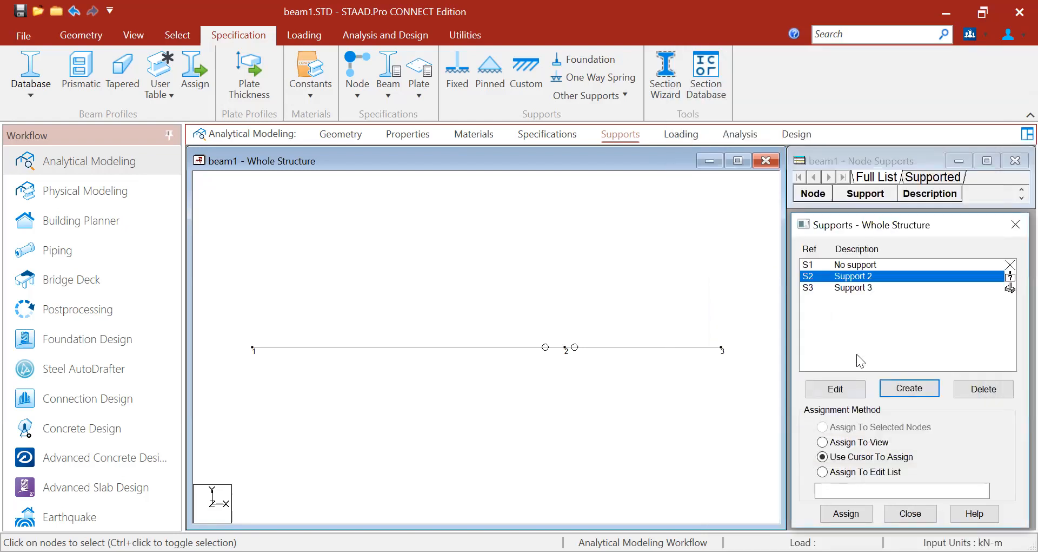
left_click(868, 290)
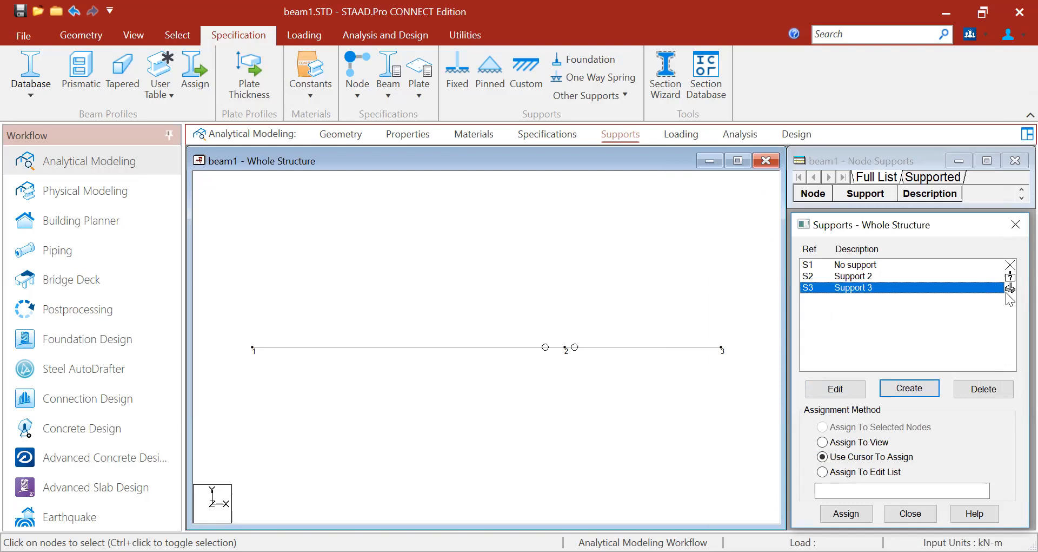
left_click(878, 275)
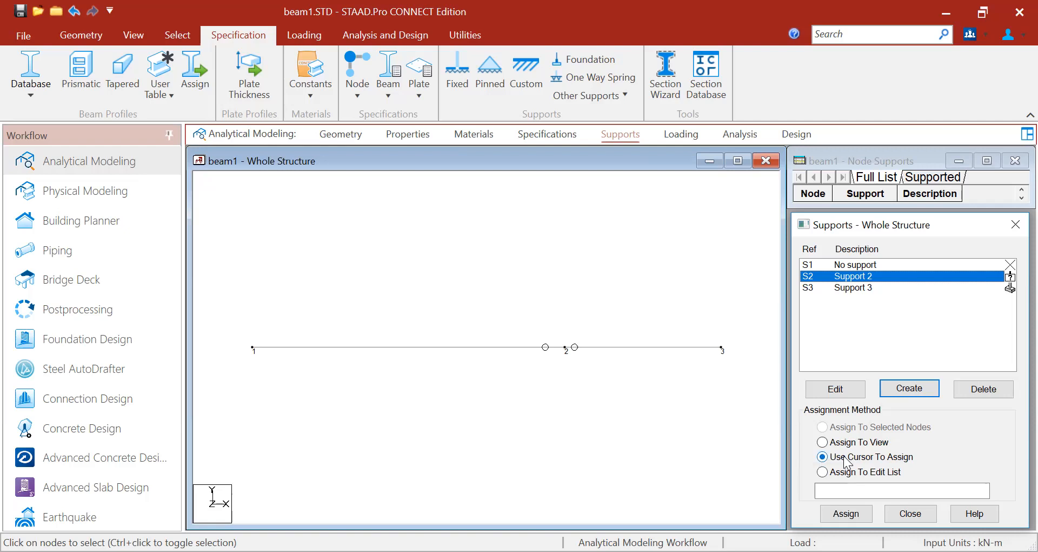
- Assign support S2 to node 1
left_click(843, 513)
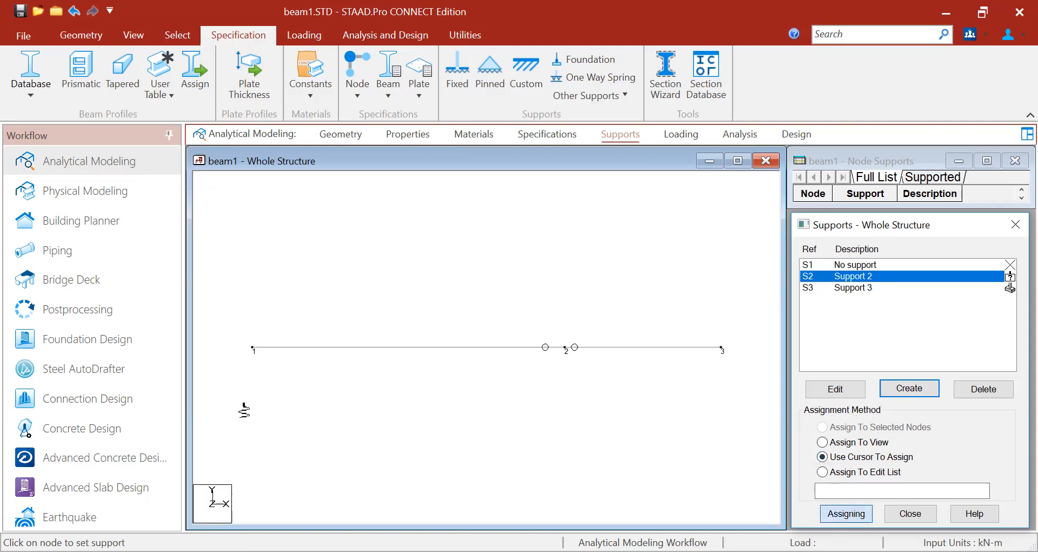
left_click(252, 349)
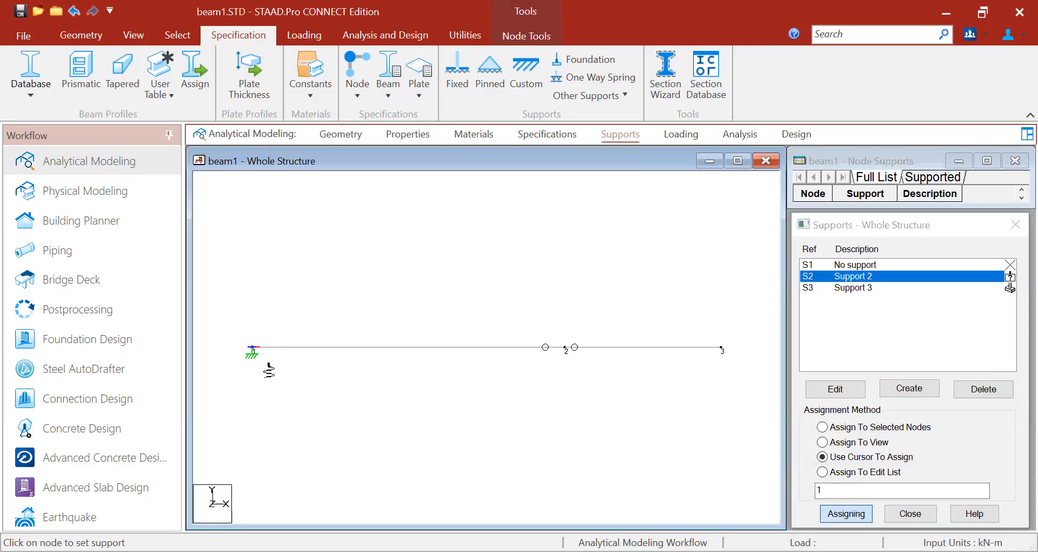
key("Escape")
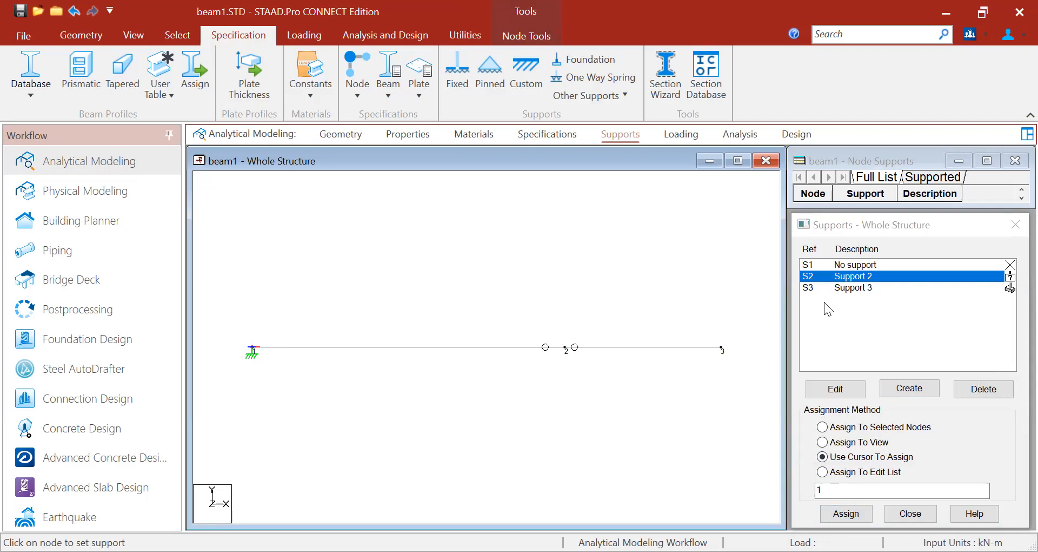
- Assign support S3 to node 3
left_click(836, 288)
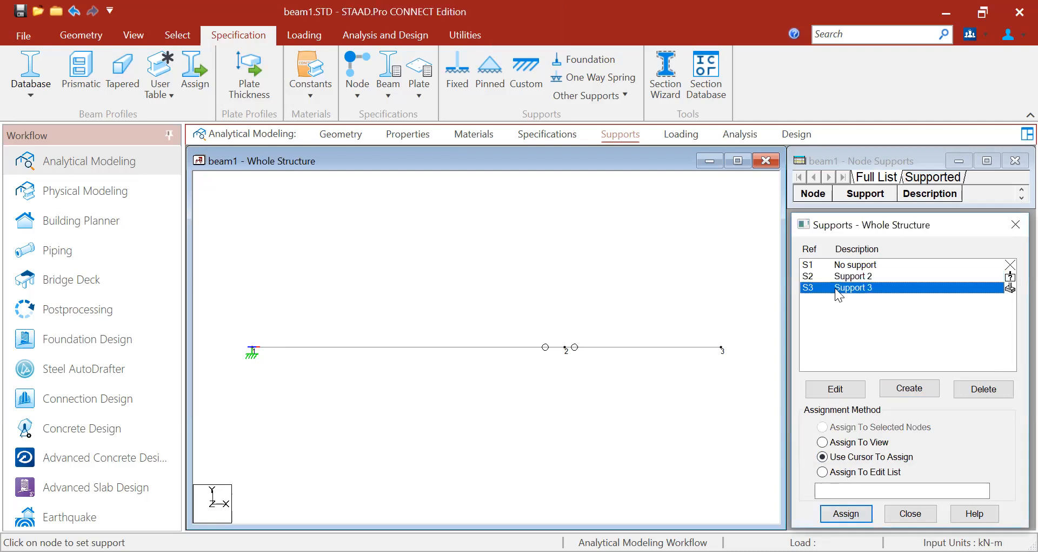
key("ctrl")
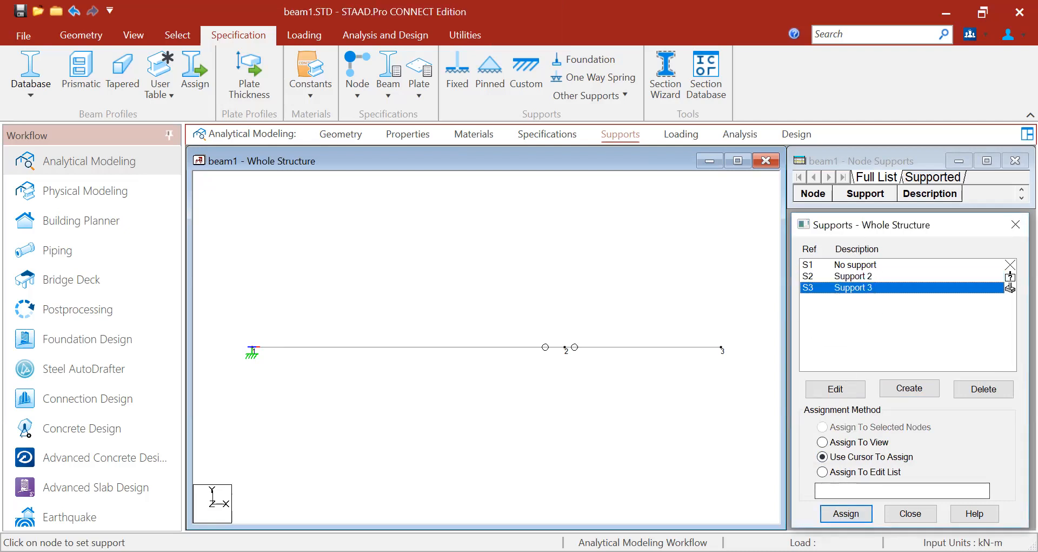
left_click(841, 520)
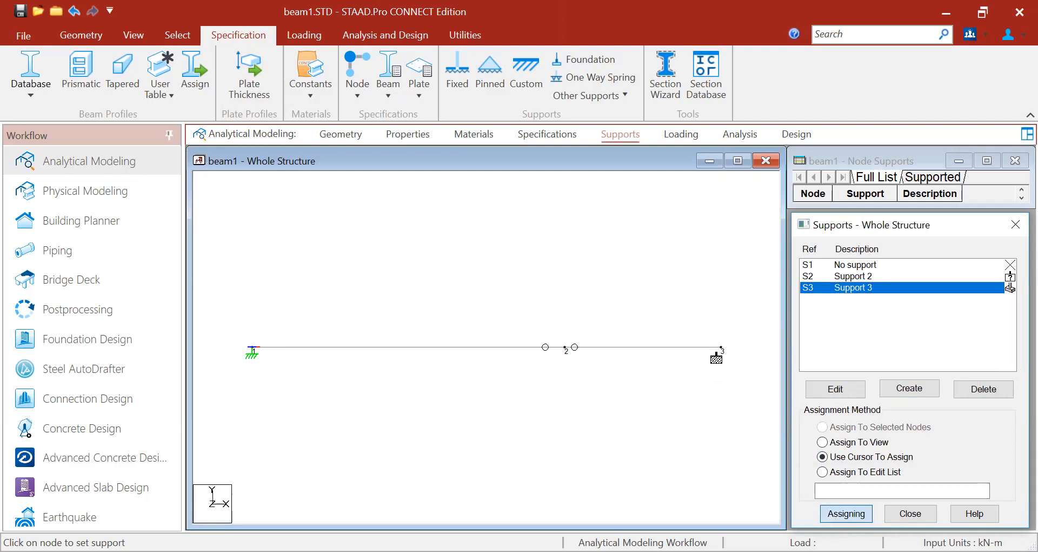
left_click(721, 348)
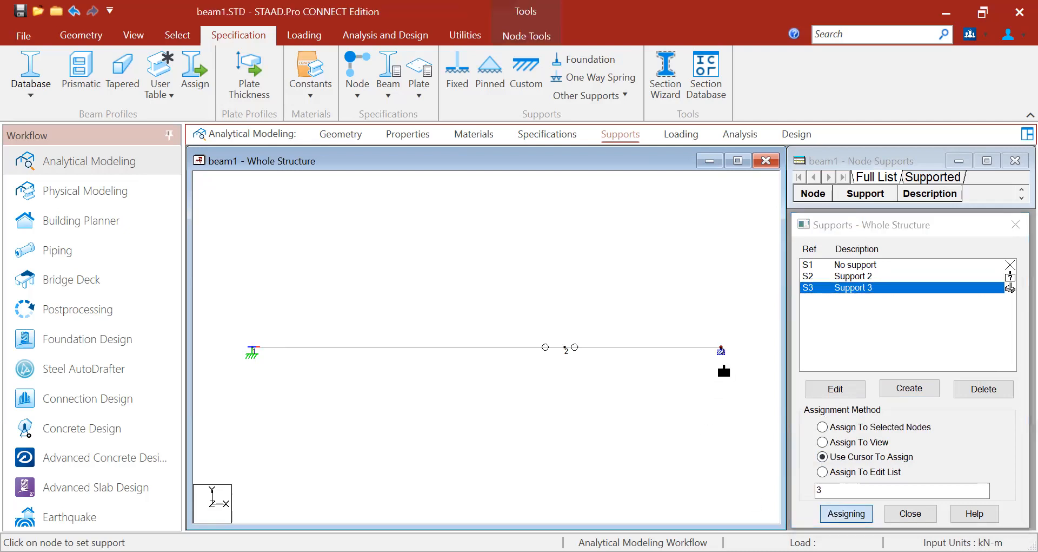
key("Escape")
- Start a new primary load case 1, titled LOAD CASE 1, under Load Cases Details
left_click(681, 136)
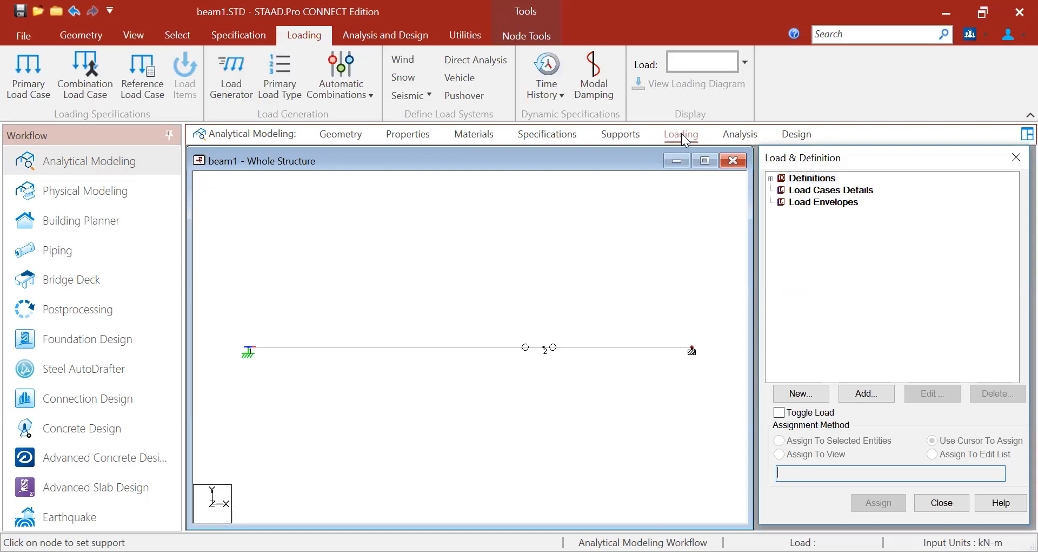
left_click(813, 191)
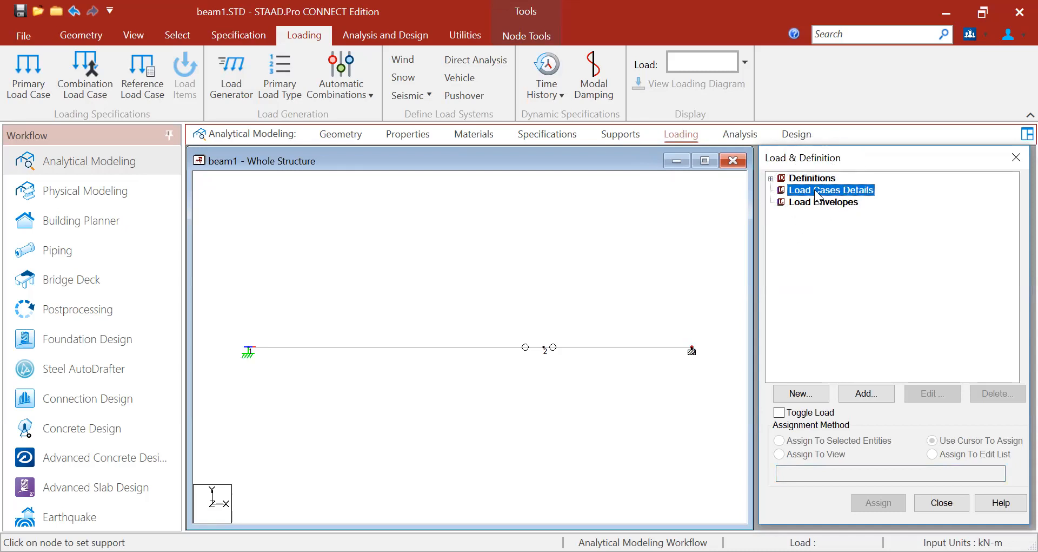
left_click(880, 392)
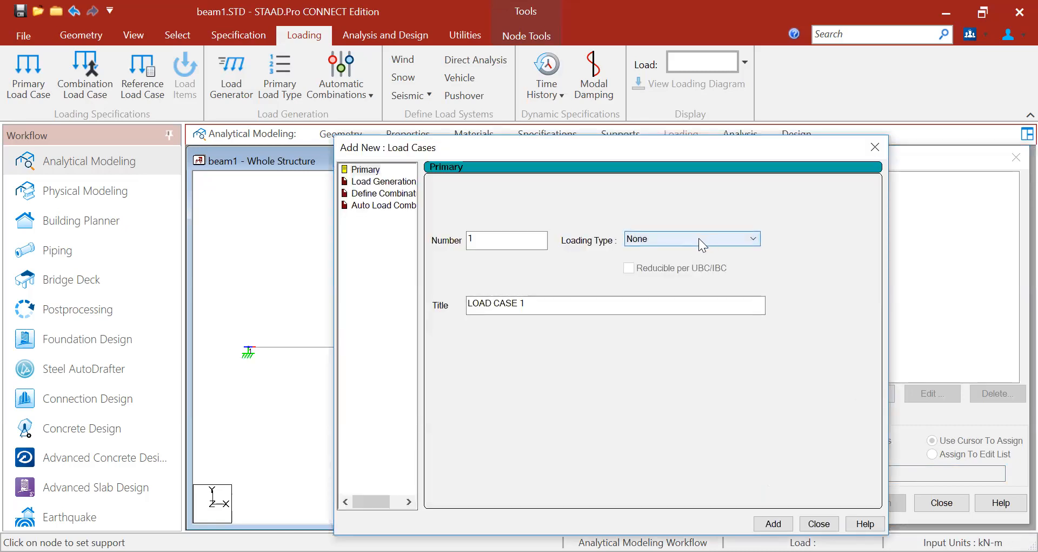
- Add load case 1 with loading type Live and the title 'Live Load'
left_click(698, 238)
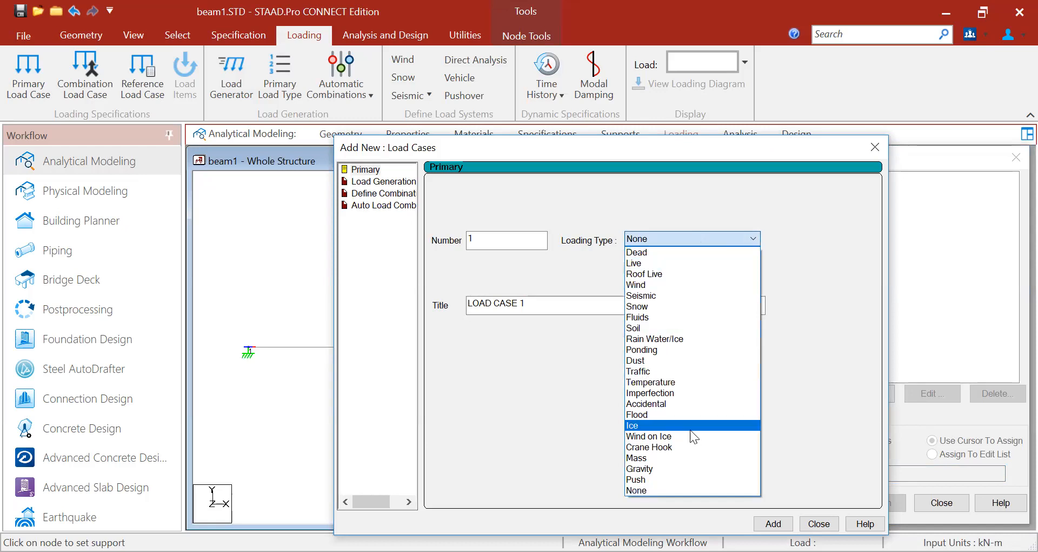
left_click(690, 262)
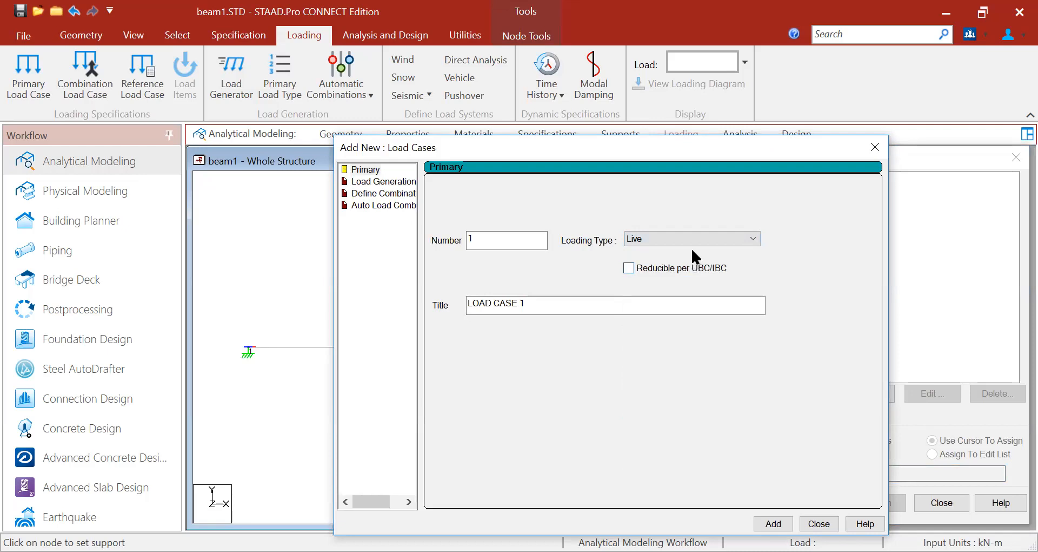
left_click(557, 308)
left_click_drag(557, 308, 455, 307)
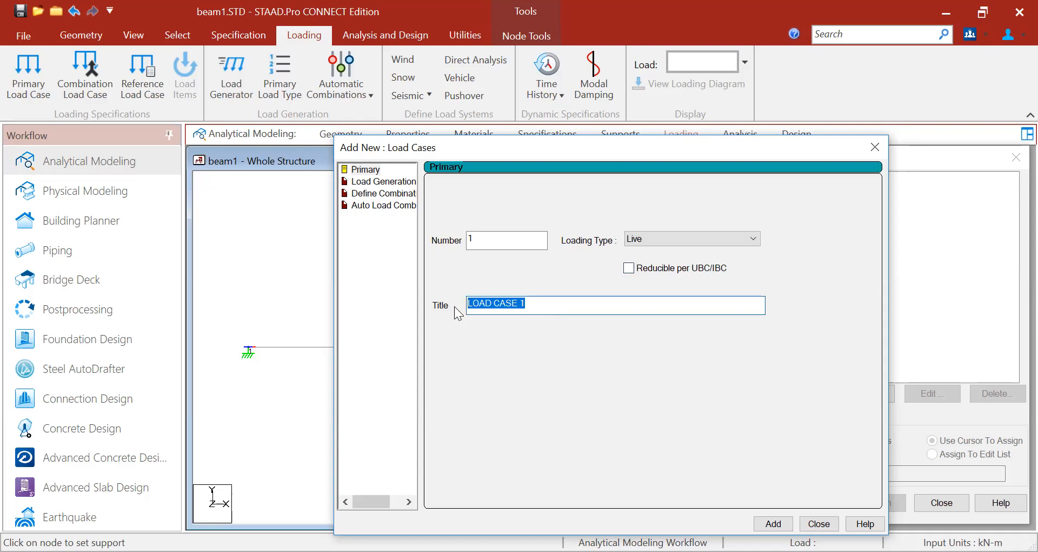
type("Lib")
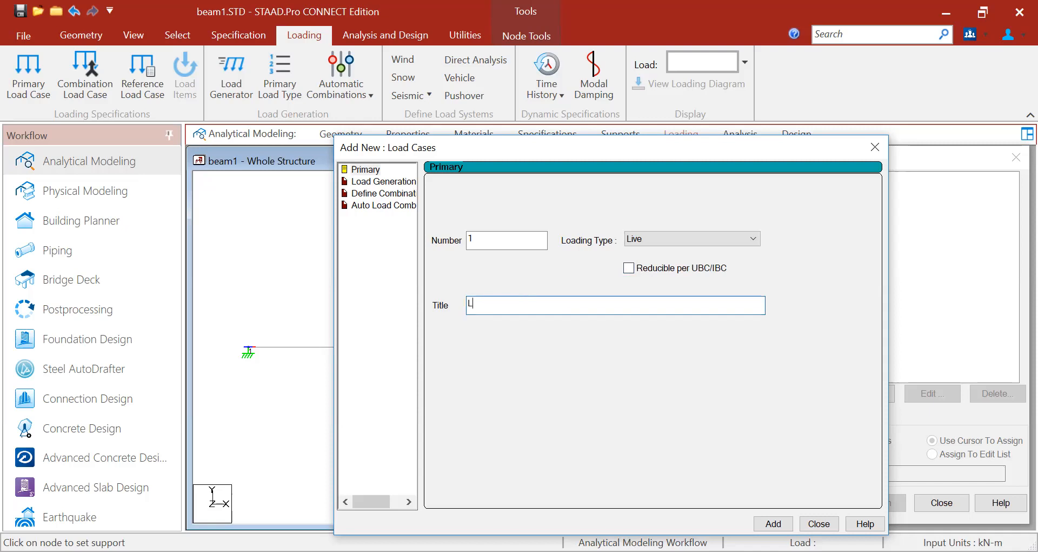
key("BackSpace")
type("ve Load")
left_click(773, 524)
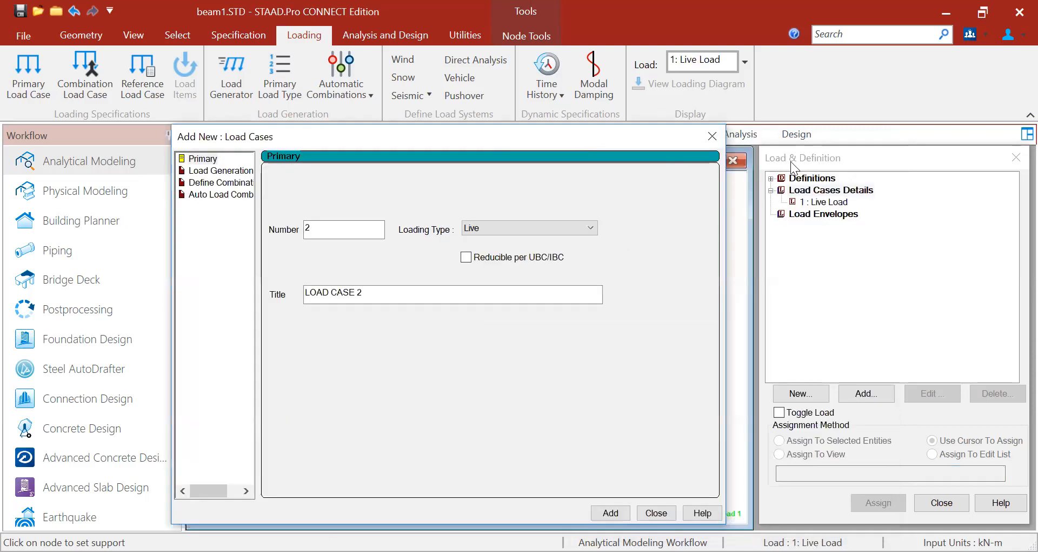
left_click(826, 202)
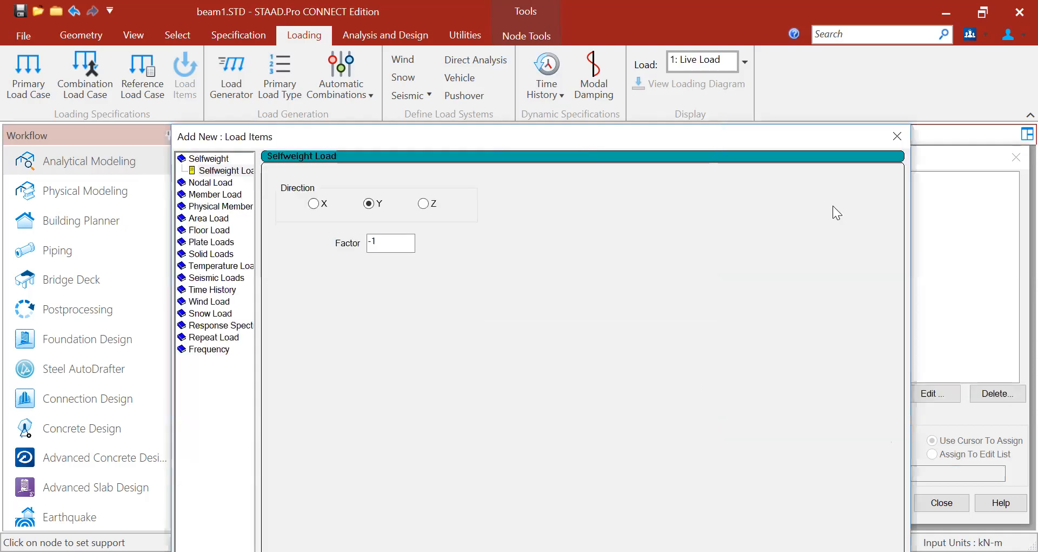
- Close the Add New: Load Items form
left_click(897, 136)
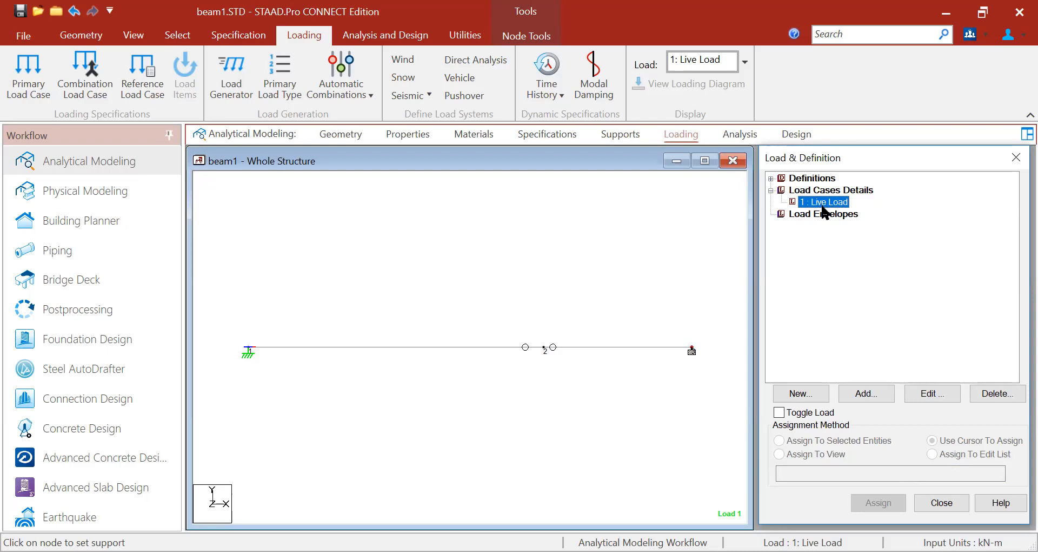
- Open Add New: Load Items for 1: Live Load and expand the Member Load types
left_click(871, 392)
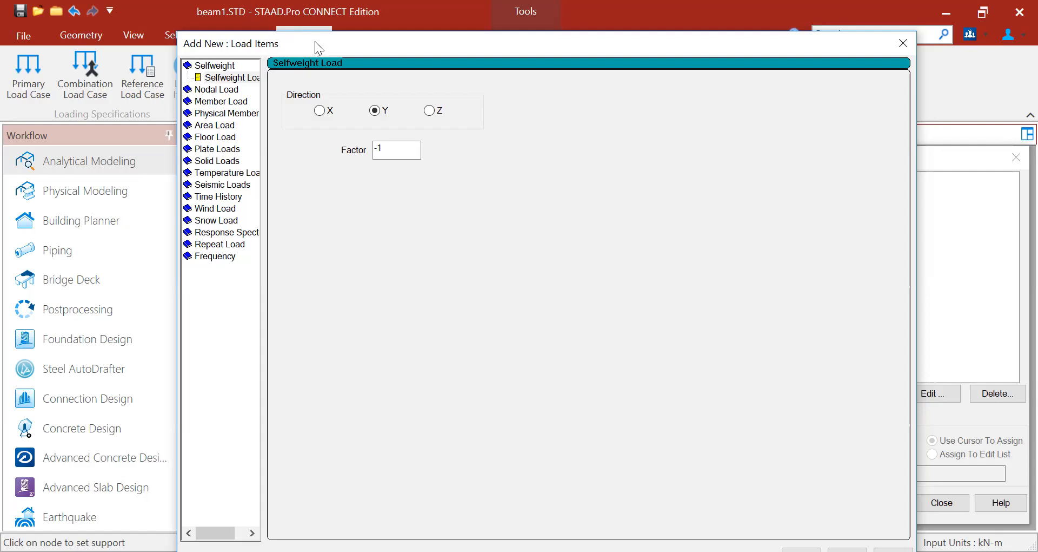
left_click(220, 102)
left_click(221, 87)
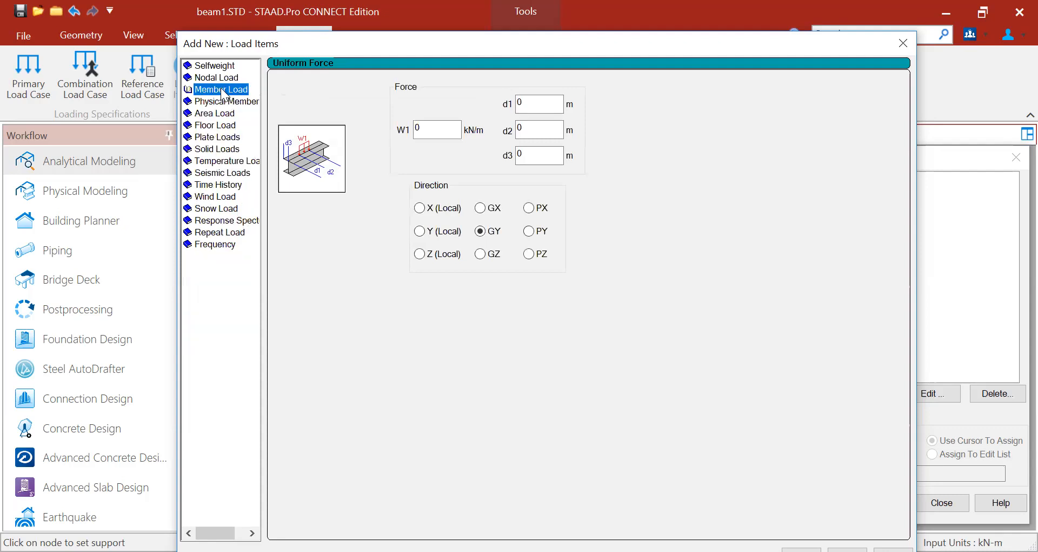
left_click(221, 90)
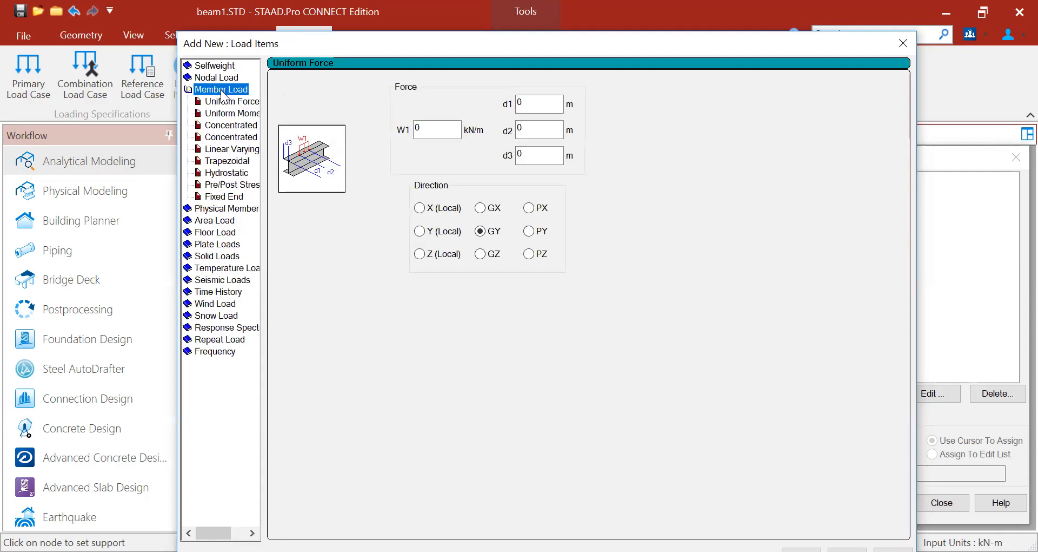
key("ctrl")
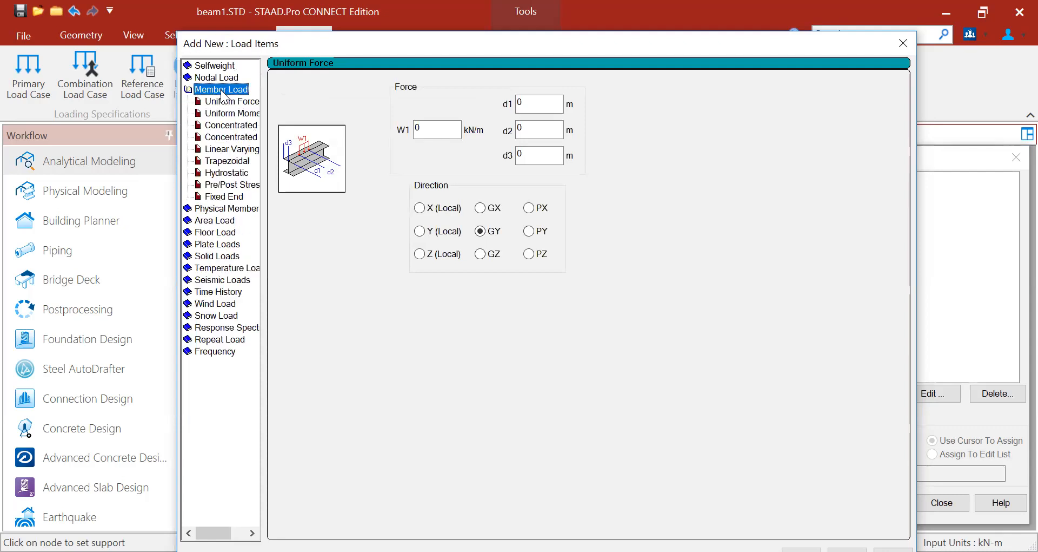
- Enter a Concentrated Force of P = -10 kN in GY, then switch to the problem PDF
left_click(233, 130)
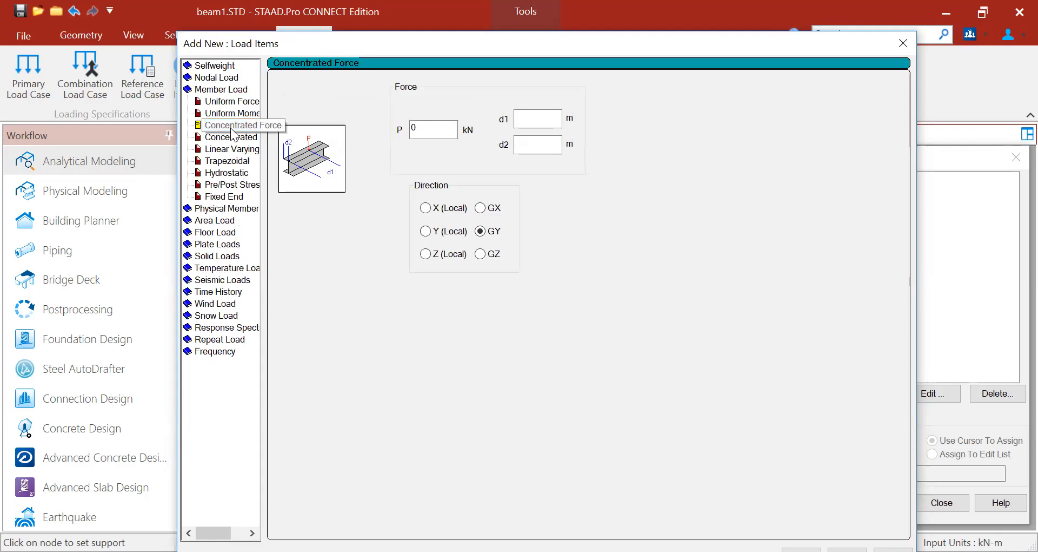
double_click(428, 127)
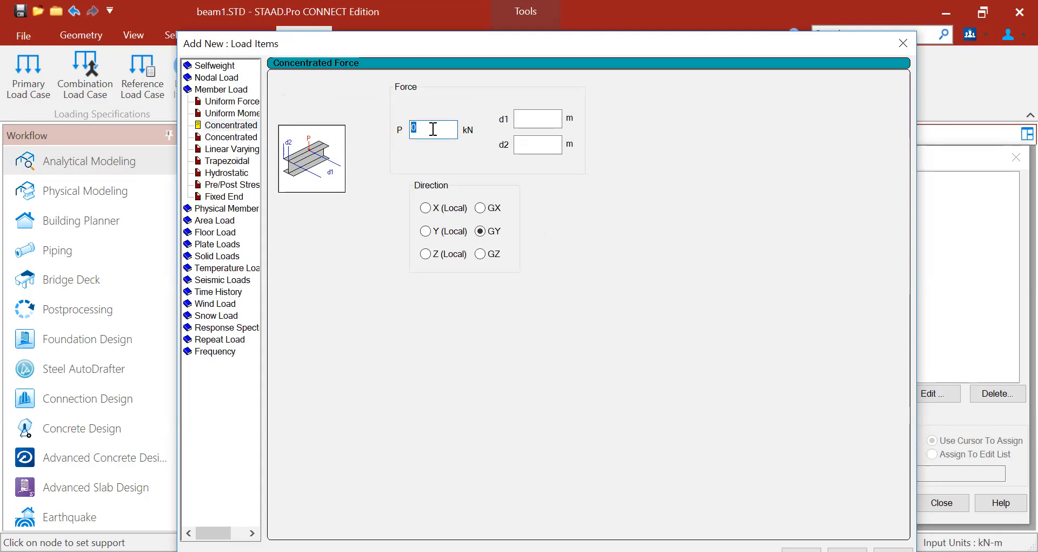
type("-10")
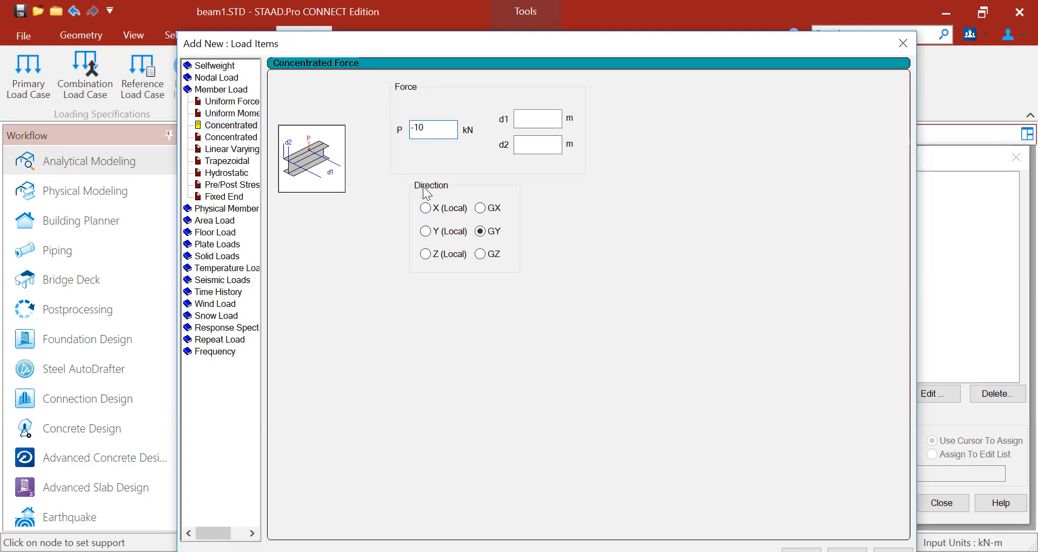
left_click(492, 232)
left_click(535, 120)
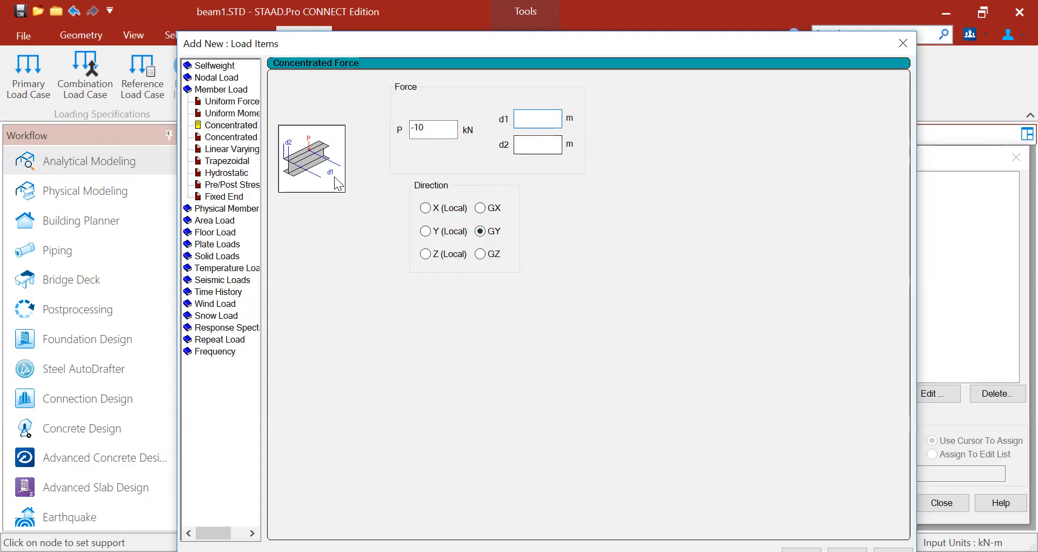
key("ctrl")
key("ctrl")
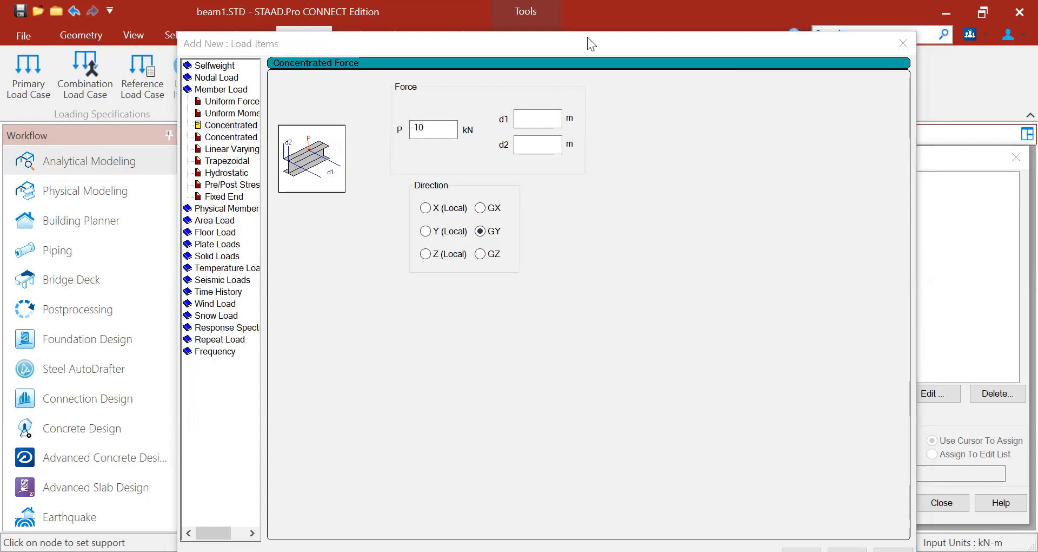
key("alt+Tab")
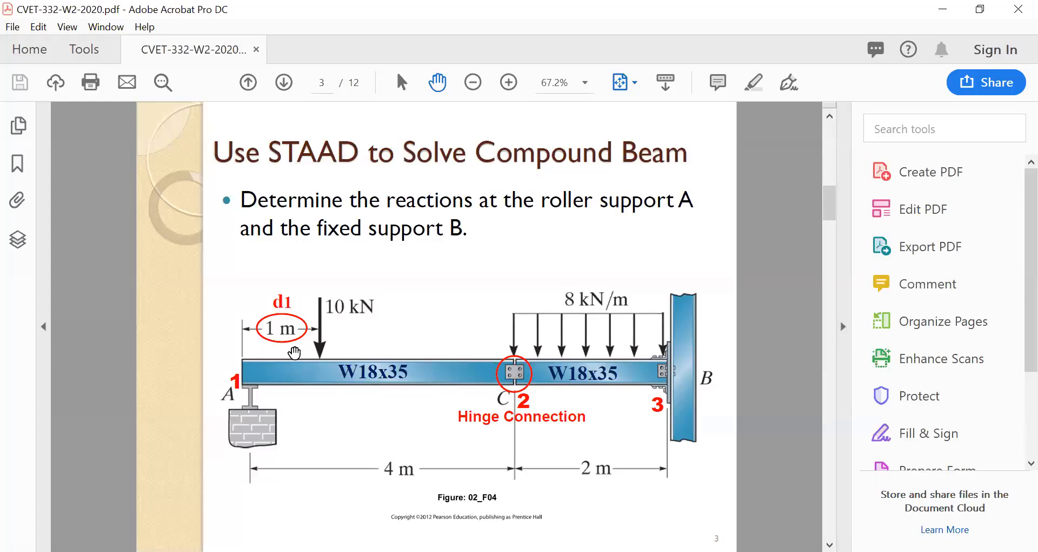
- Check the d1 = 1 m load distance on page 3 of the PDF, then return to STAAD.Pro
key("ctrl")
left_click(573, 27)
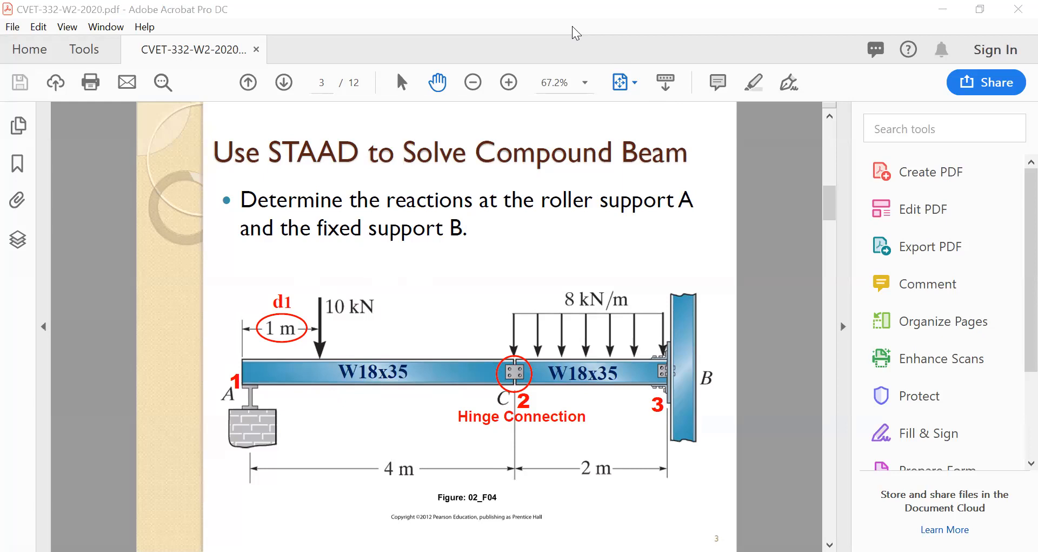
key("alt+Tab")
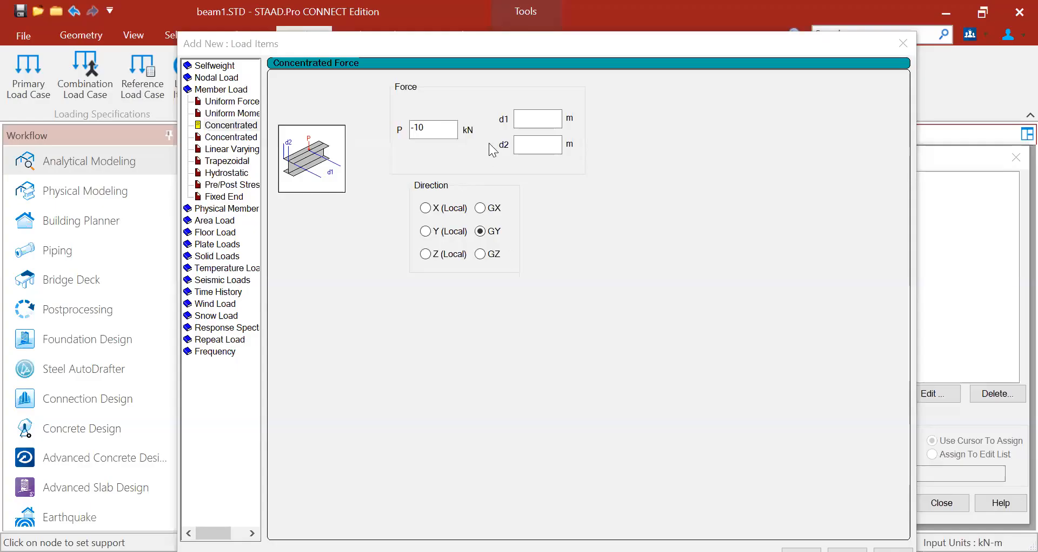
- Set d1 to 1 m for the -10 kN GY concentrated load, bringing the form's buttons into view
left_click(525, 123)
type("1")
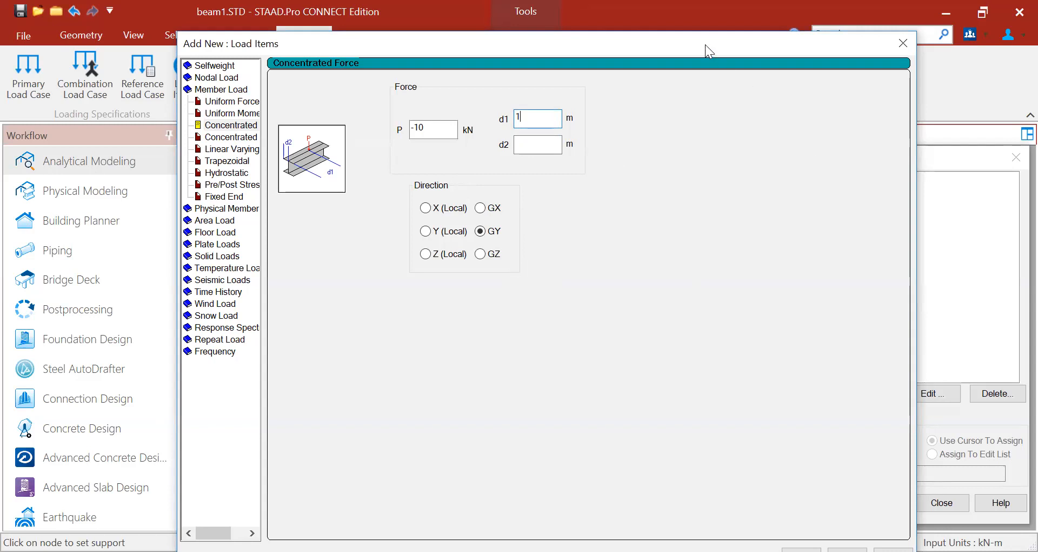
left_click_drag(705, 44, 697, 13)
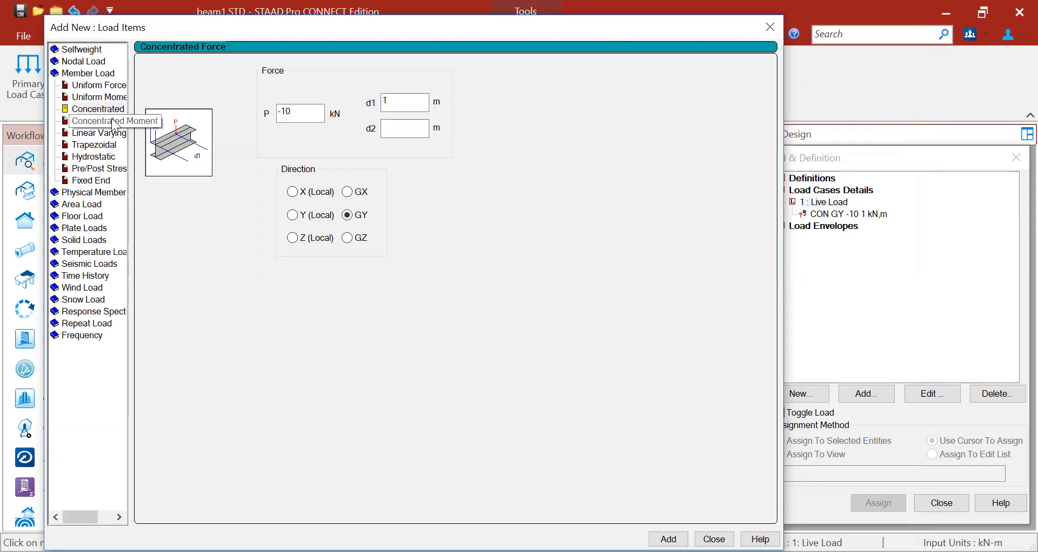
- Add a uniform GY force with W1 = -8 kN/m to Live Load, then close the load form
left_click(88, 81)
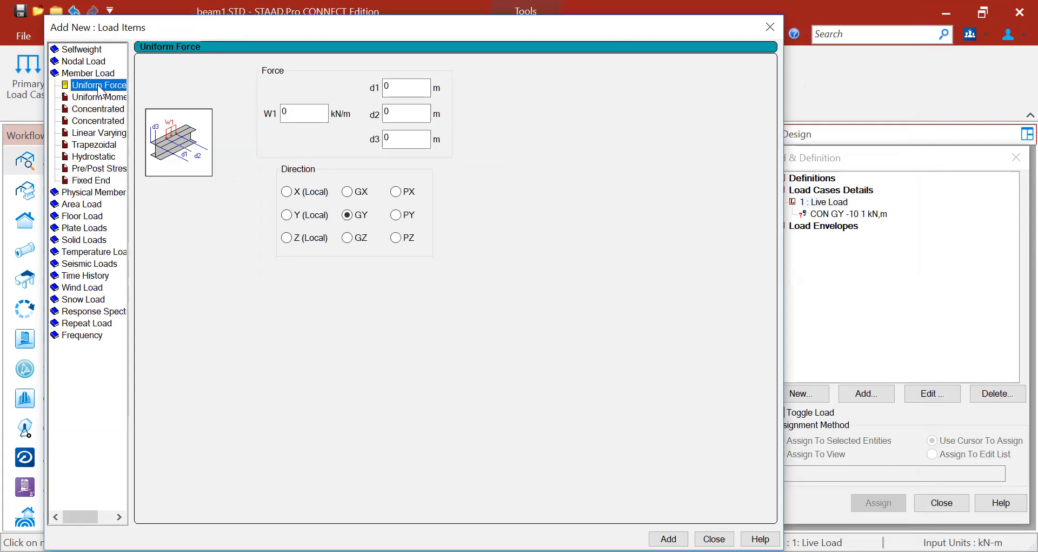
double_click(292, 112)
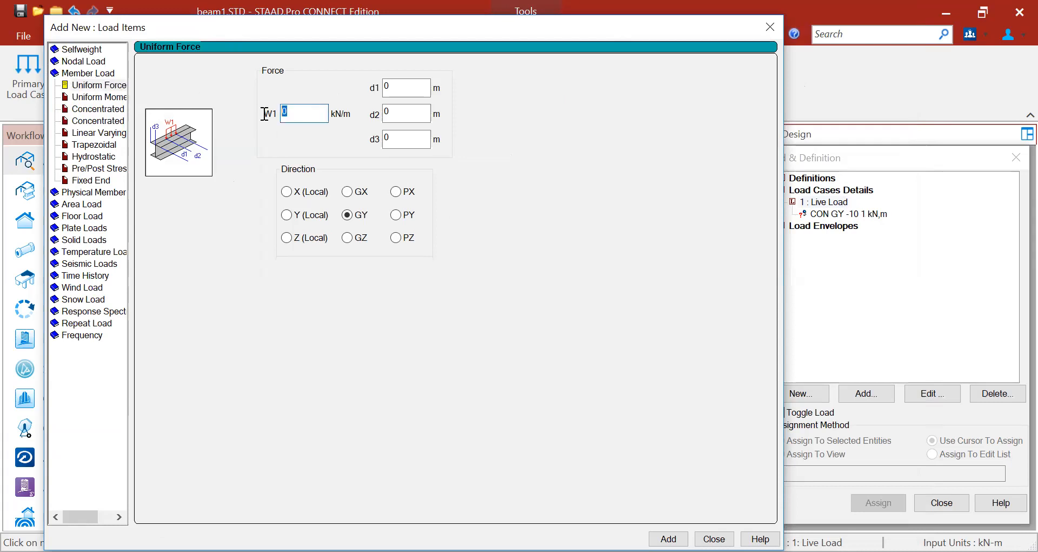
type("-8")
key("ctrl")
key("ctrl")
left_click(668, 538)
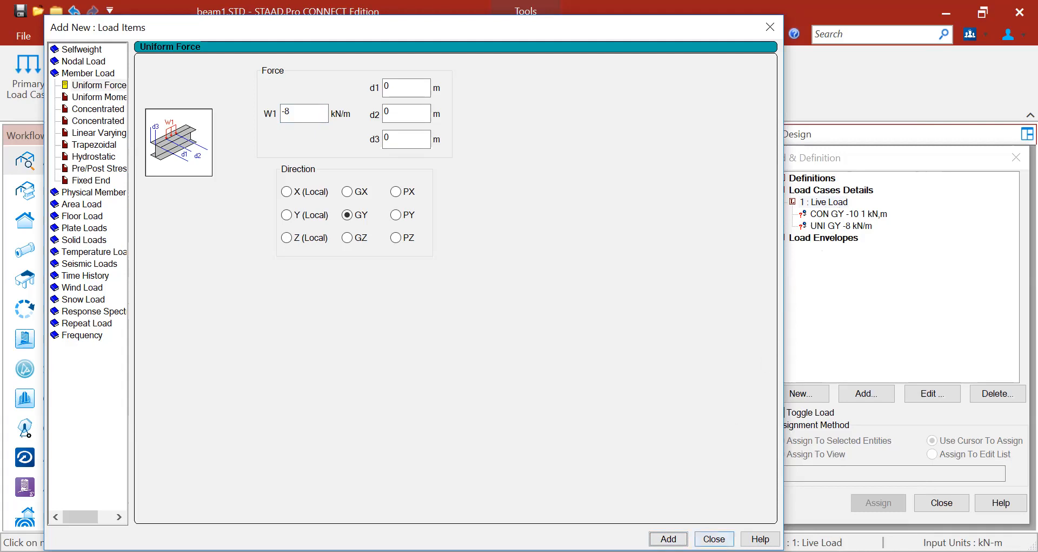
left_click(713, 539)
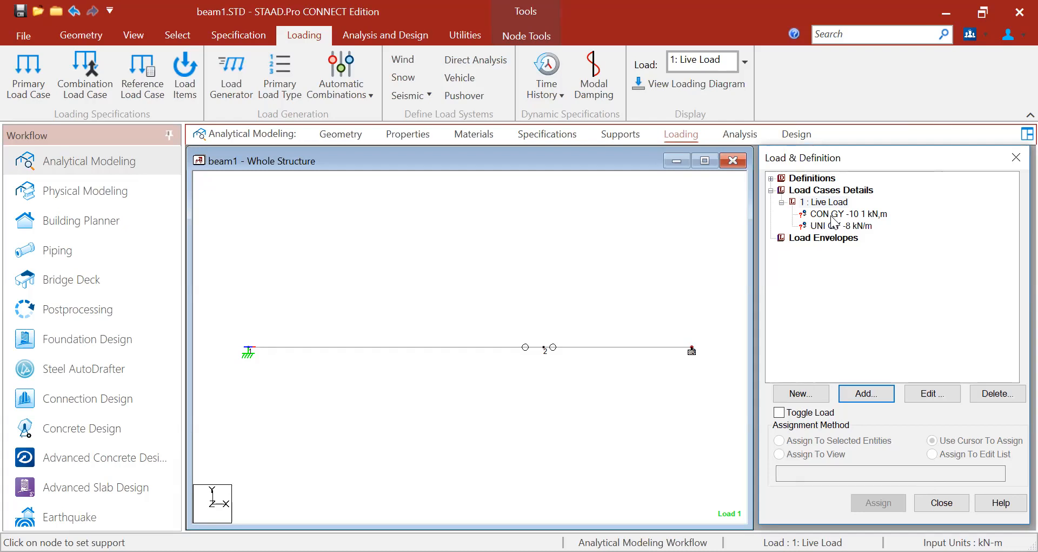
- Assign the CON GY -10 concentrated load to beam 1
left_click(812, 216)
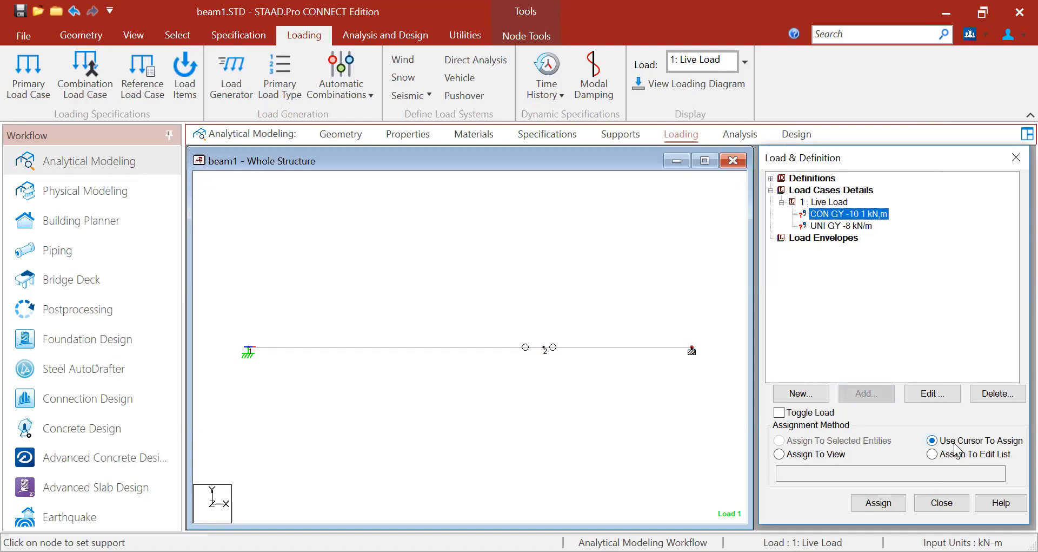
left_click(882, 503)
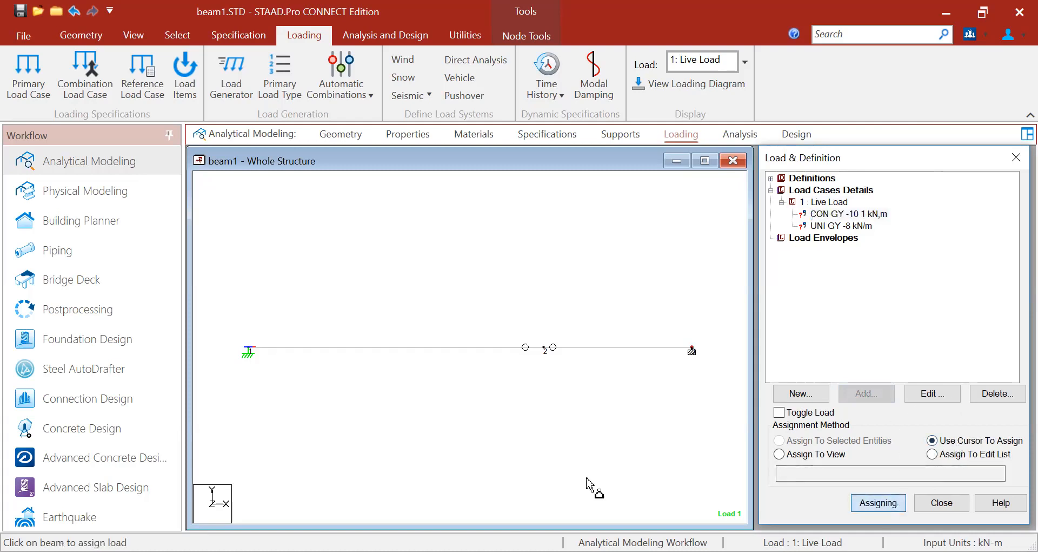
left_click(421, 349)
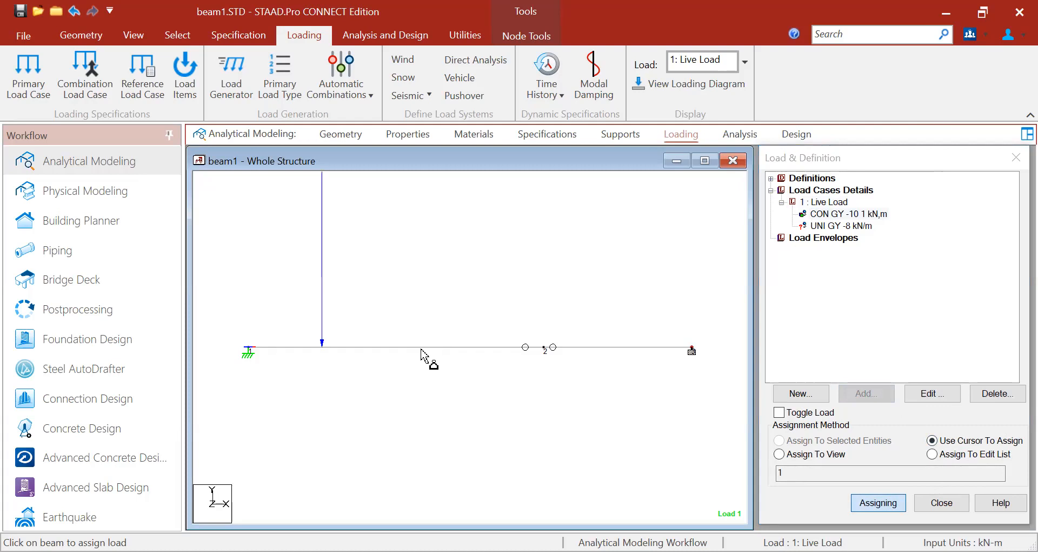
key("Escape")
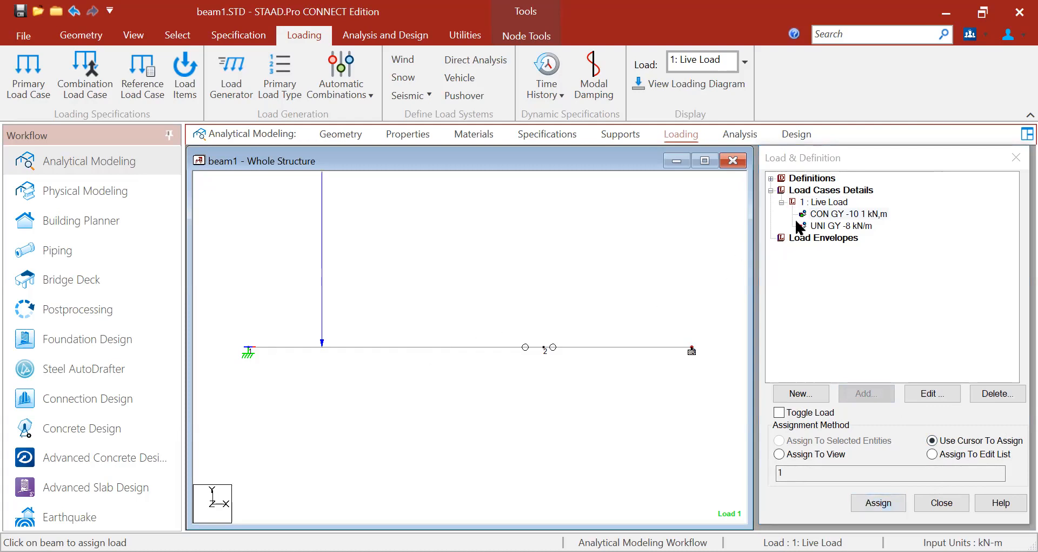
- Assign the UNI GY -8 uniform load to beam 2
left_click(826, 227)
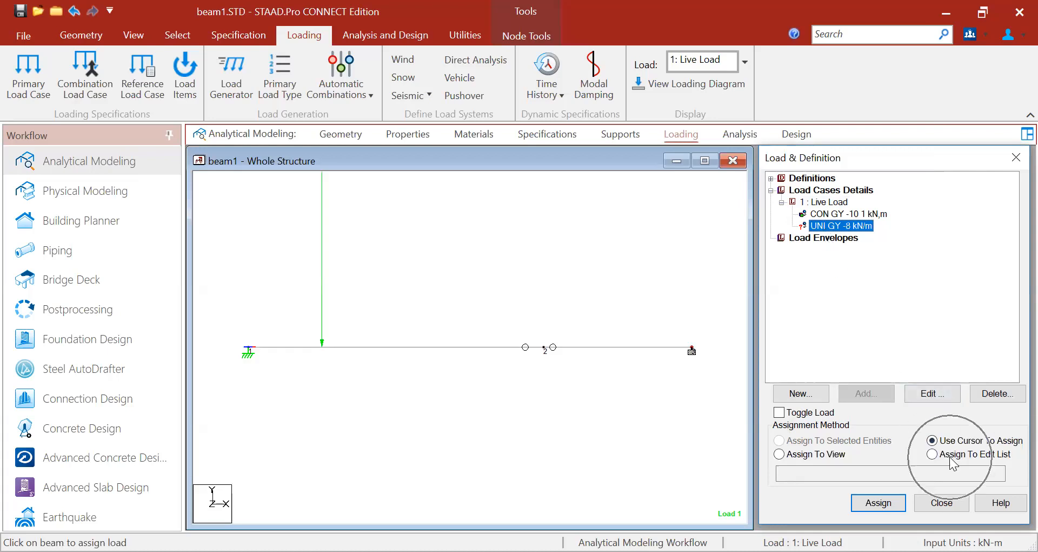
left_click(878, 502)
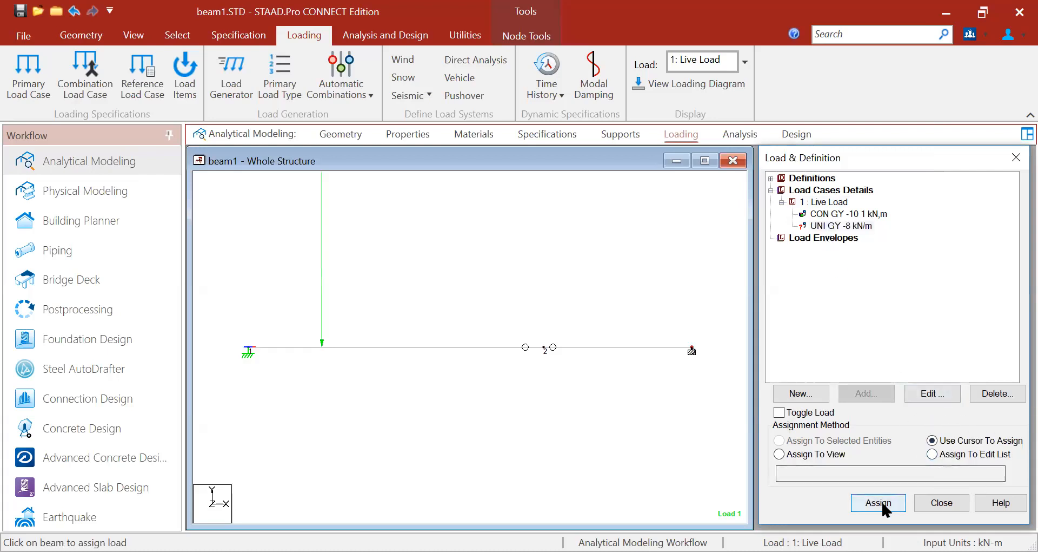
left_click(631, 347)
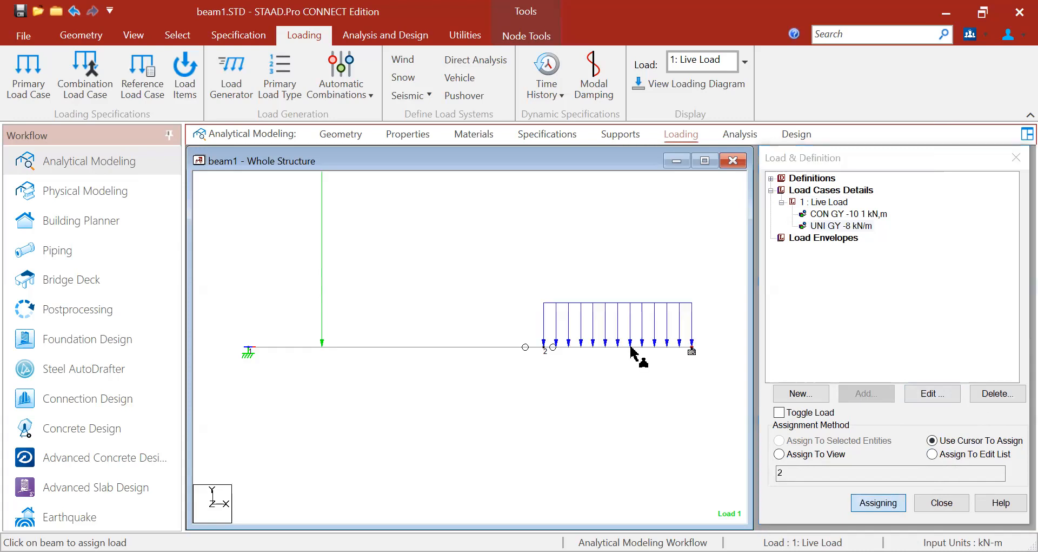
key("Escape")
- Move to the Analysis stage and save the modified beam model
left_click(732, 135)
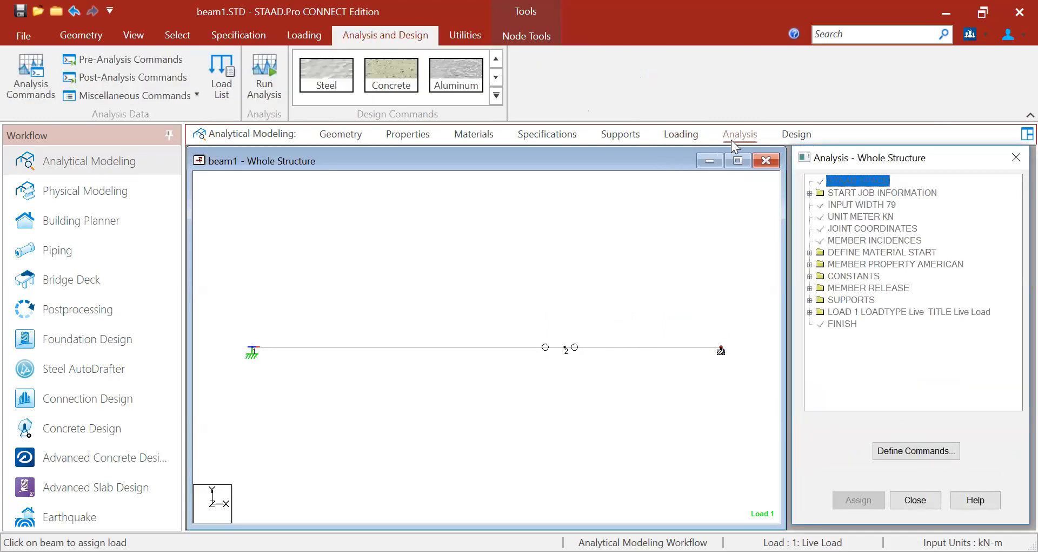
left_click(20, 13)
left_click(509, 365)
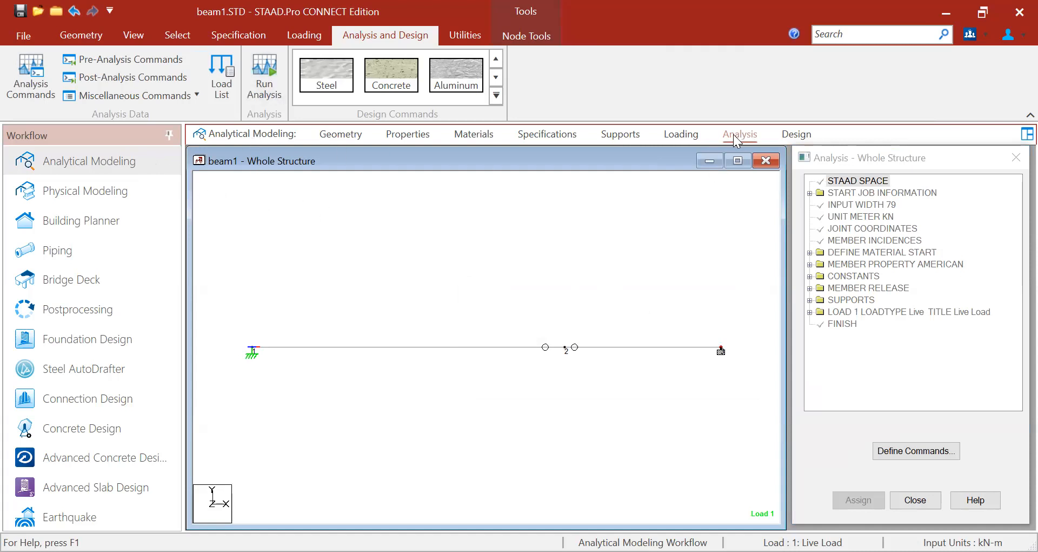
- Float the analysis command list as a separate window and reposition it
key("ctrl")
key("ctrl")
key("ctrl")
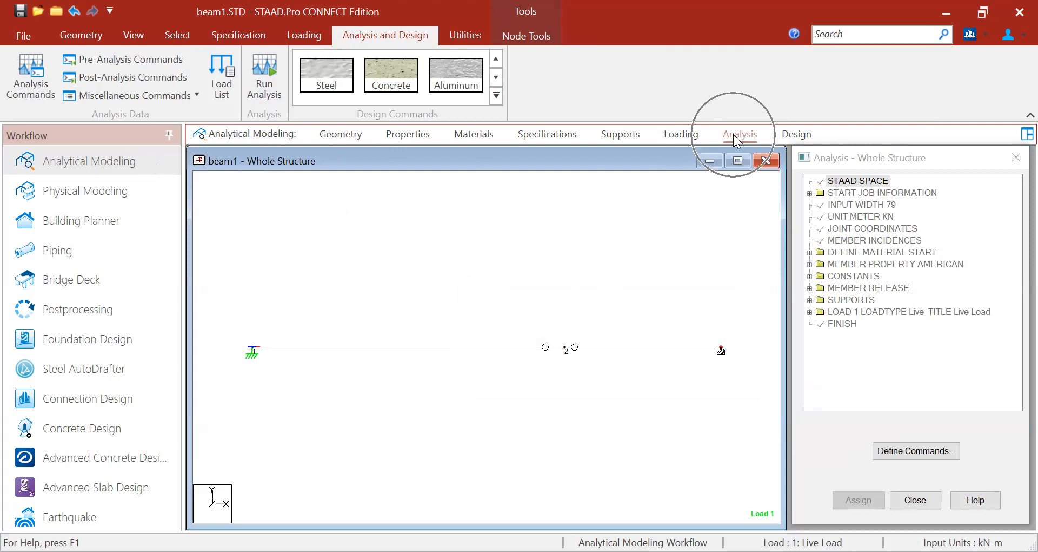
left_click_drag(889, 157, 862, 143)
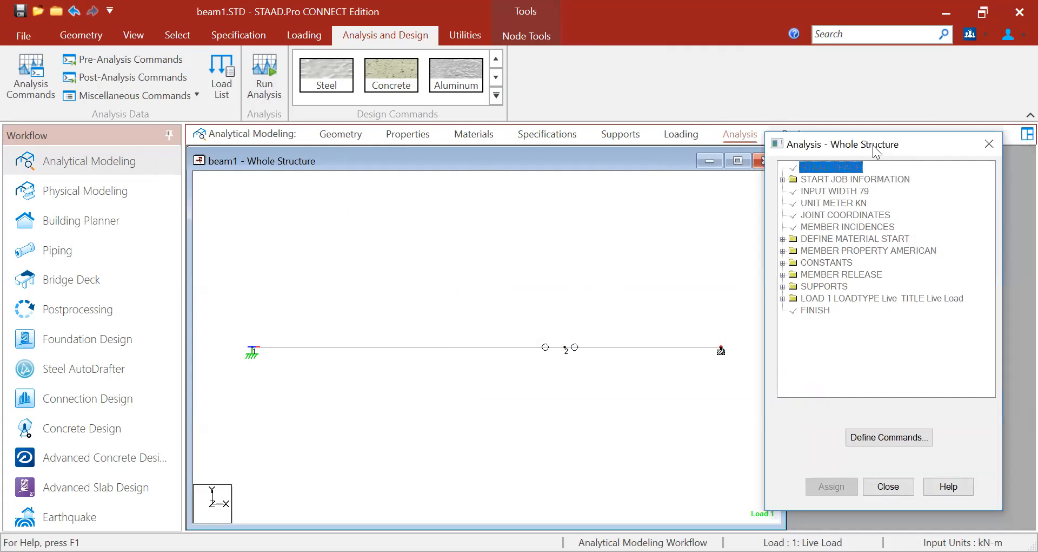
left_click_drag(877, 153, 892, 163)
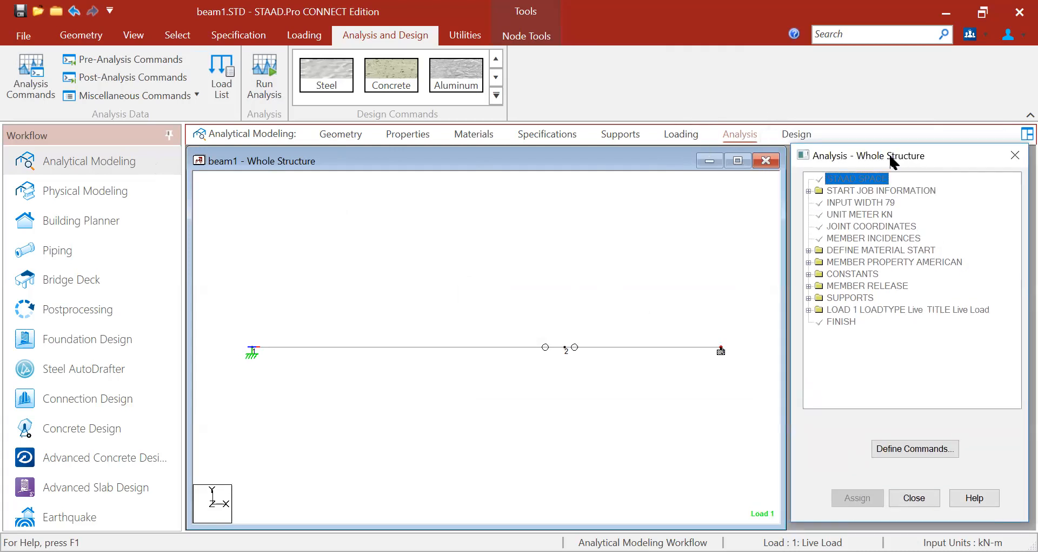
- Add a PERFORM ANALYSIS command with No Print after LOAD 1 Live Load
key("ctrl")
left_click(902, 448)
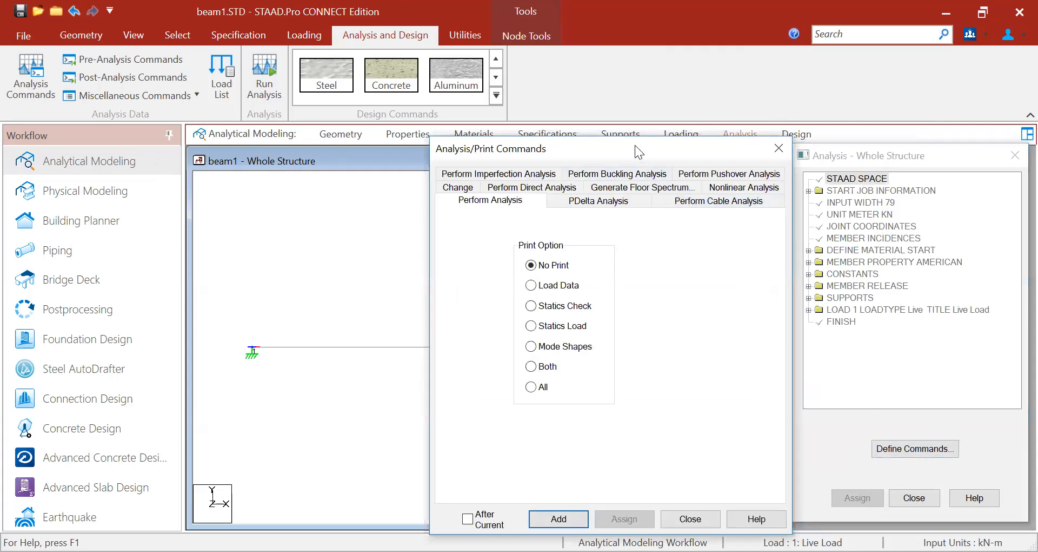
left_click_drag(635, 146, 613, 121)
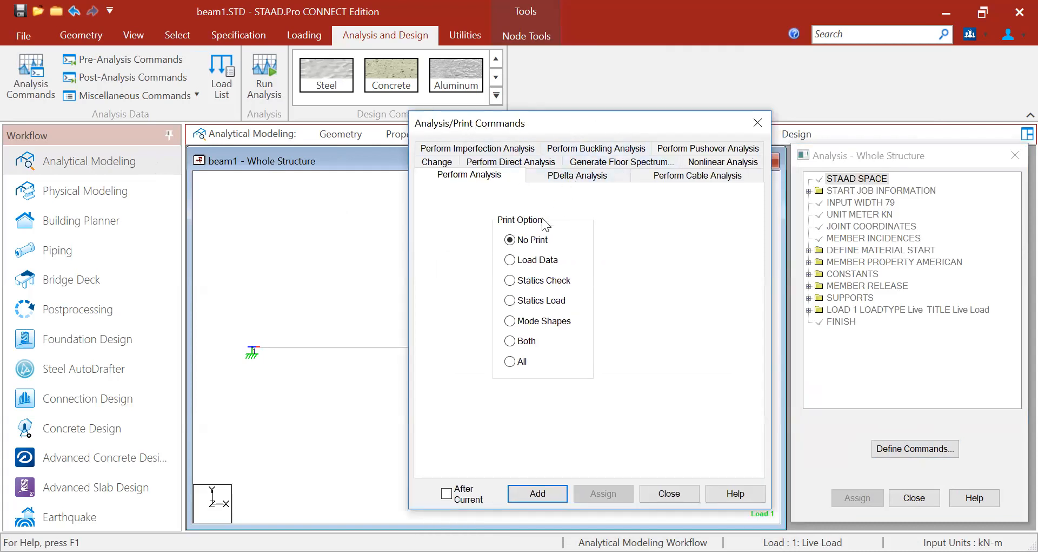
key("ctrl")
key("ctrl")
left_click(547, 500)
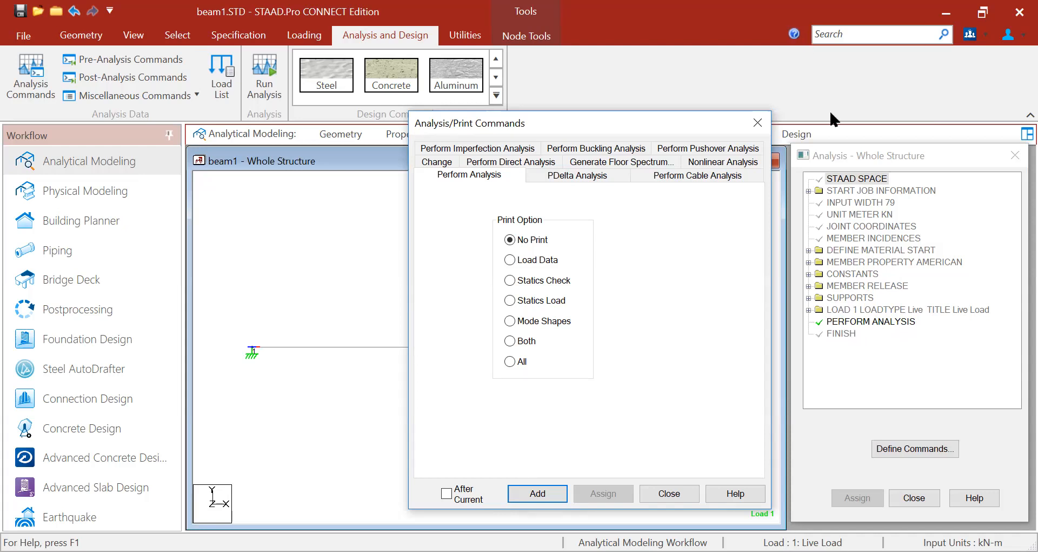
left_click(673, 498)
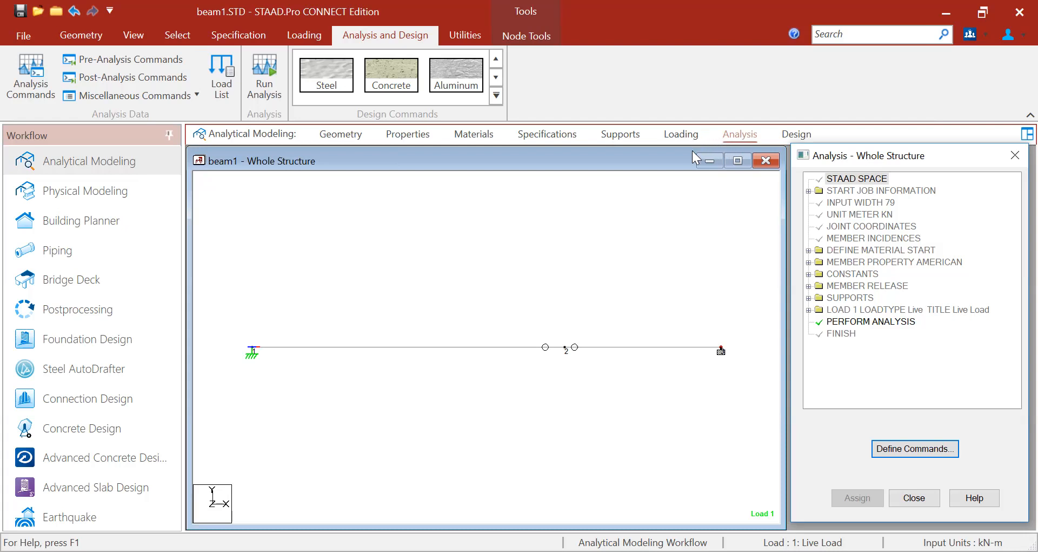
- Define a PRINT SUPPORT REACTION command in the Post Analysis Print definitions
left_click(143, 80)
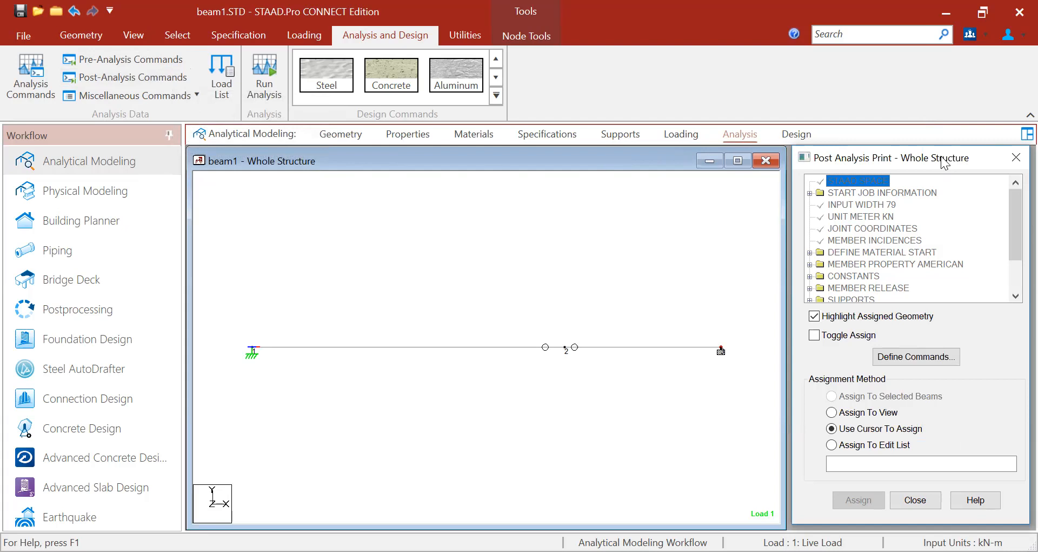
left_click_drag(941, 158, 923, 137)
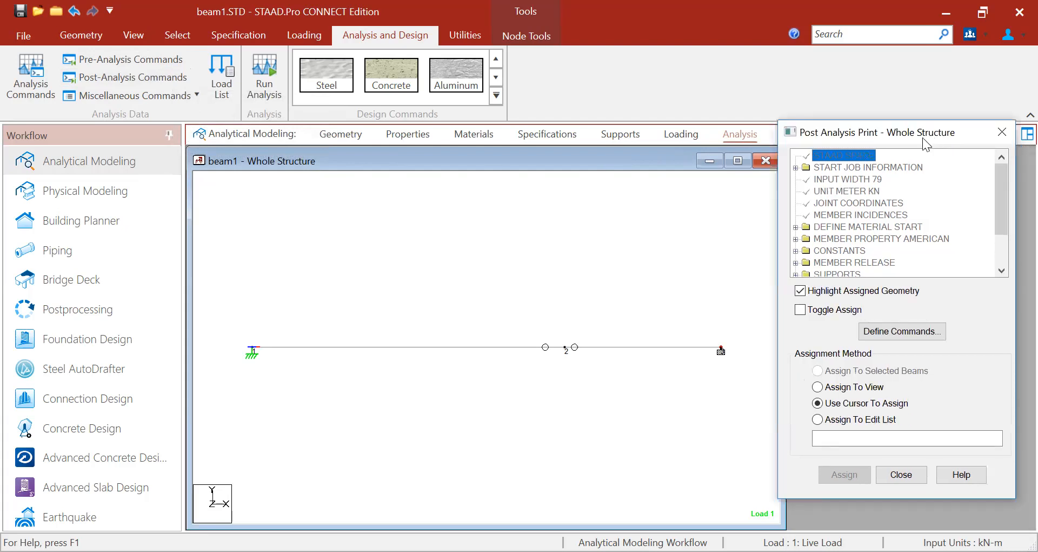
left_click(902, 332)
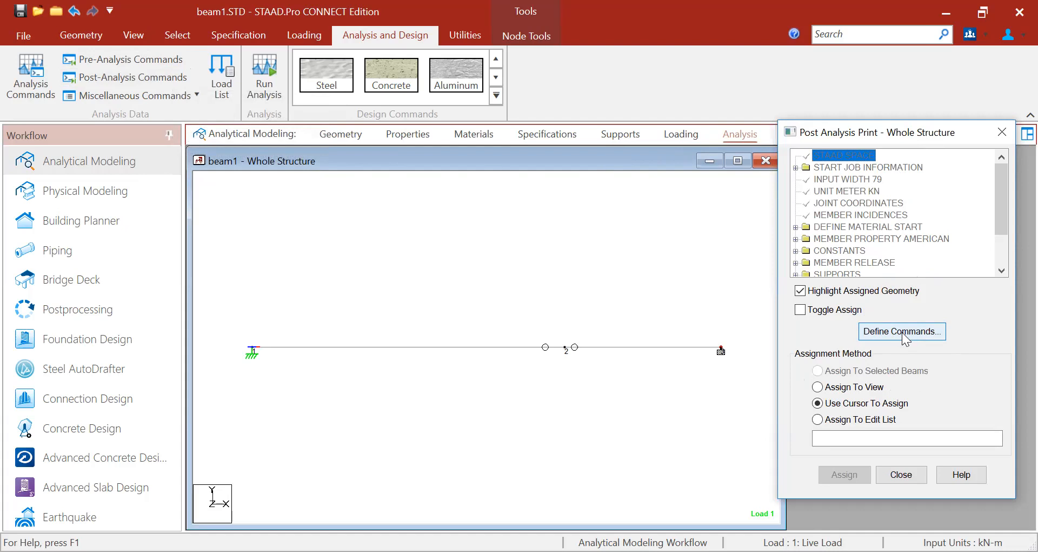
left_click(902, 332)
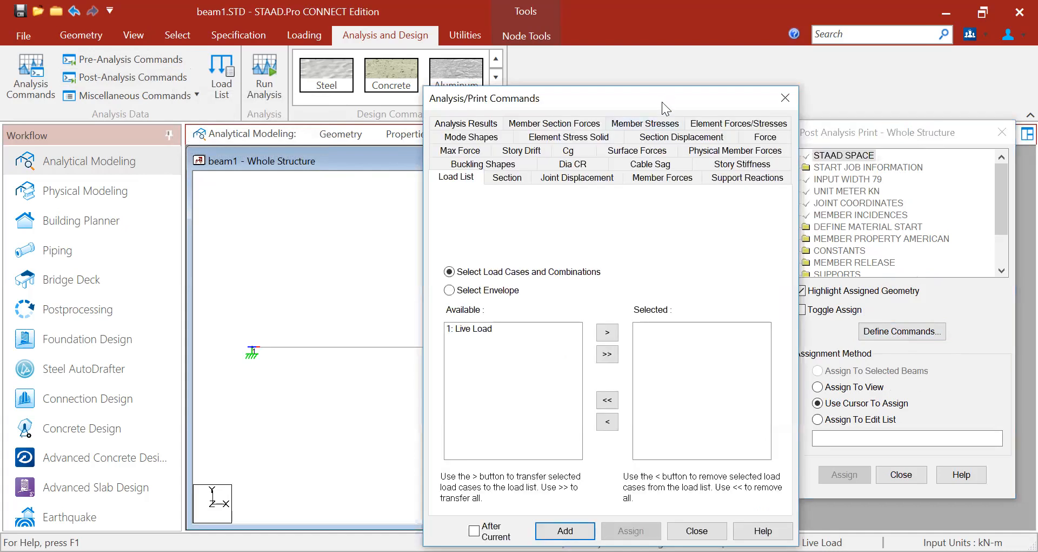
left_click_drag(662, 102, 648, 61)
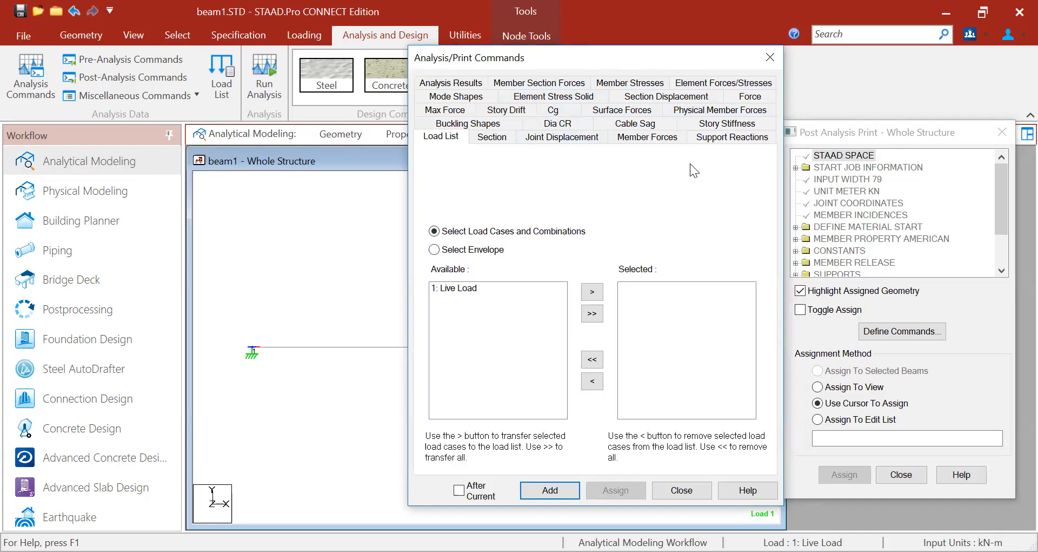
left_click(724, 140)
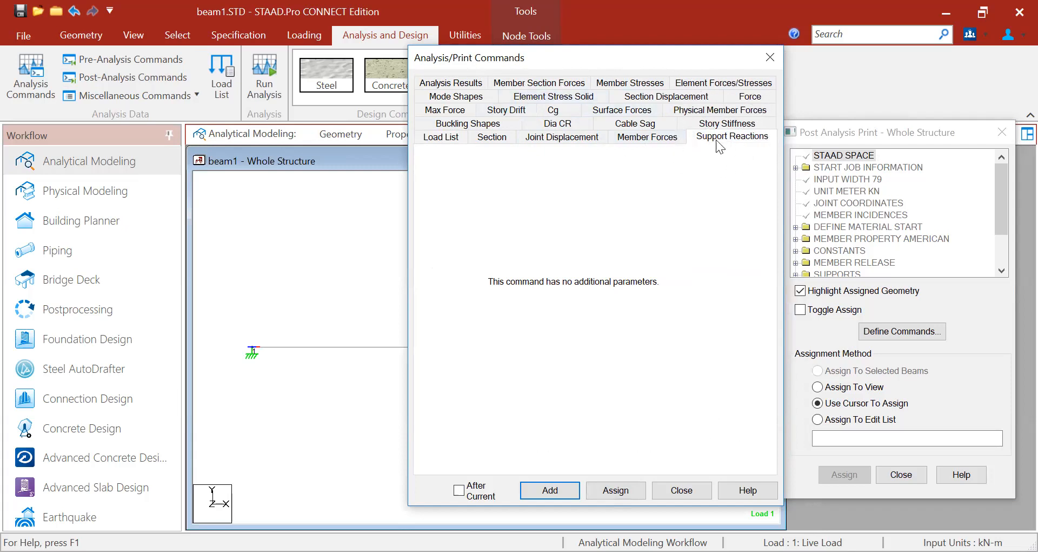
left_click(561, 490)
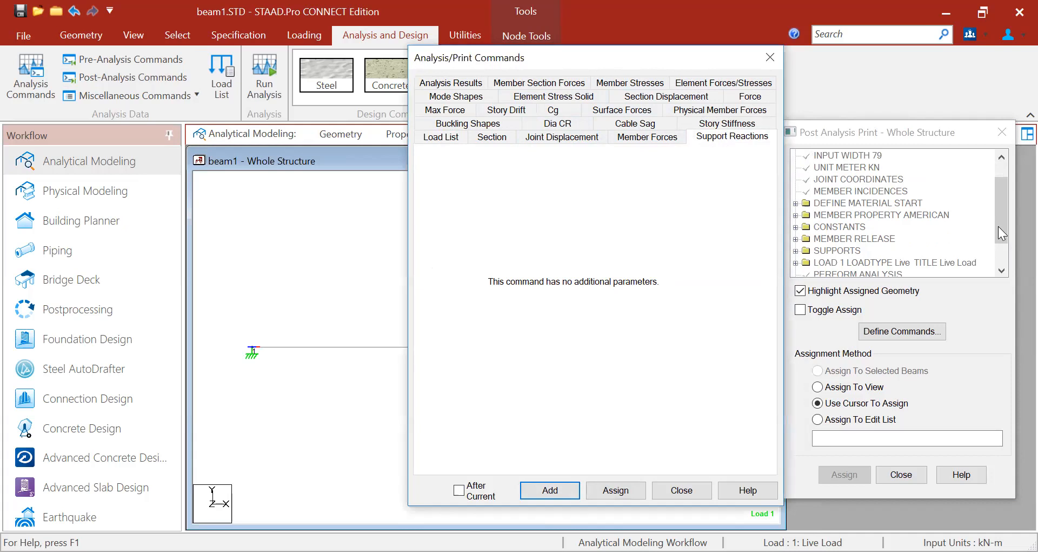
left_click(696, 490)
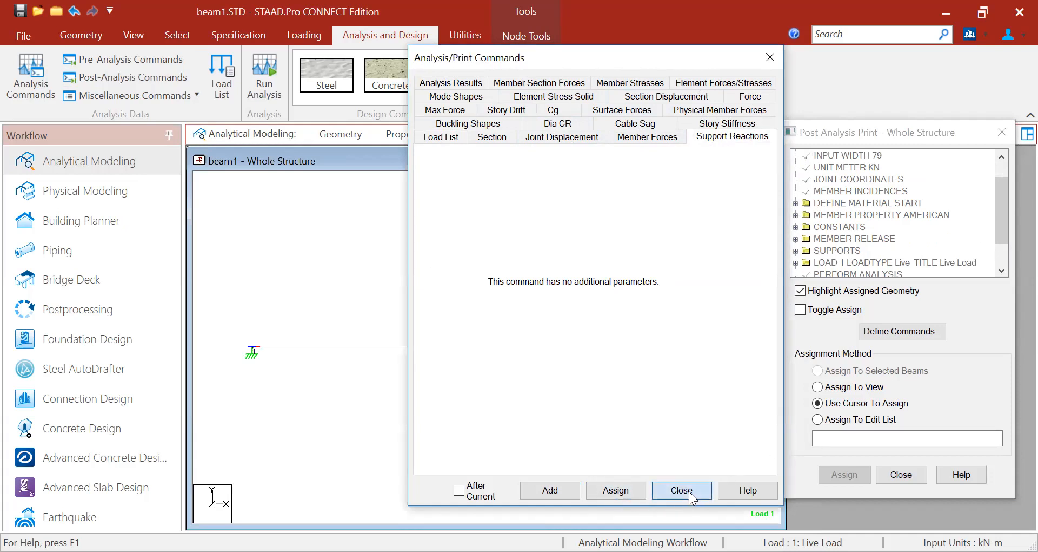
- Assign the support reaction printout to joints 1 and 3, then start saving the model
scroll(1003, 221, "down", 1)
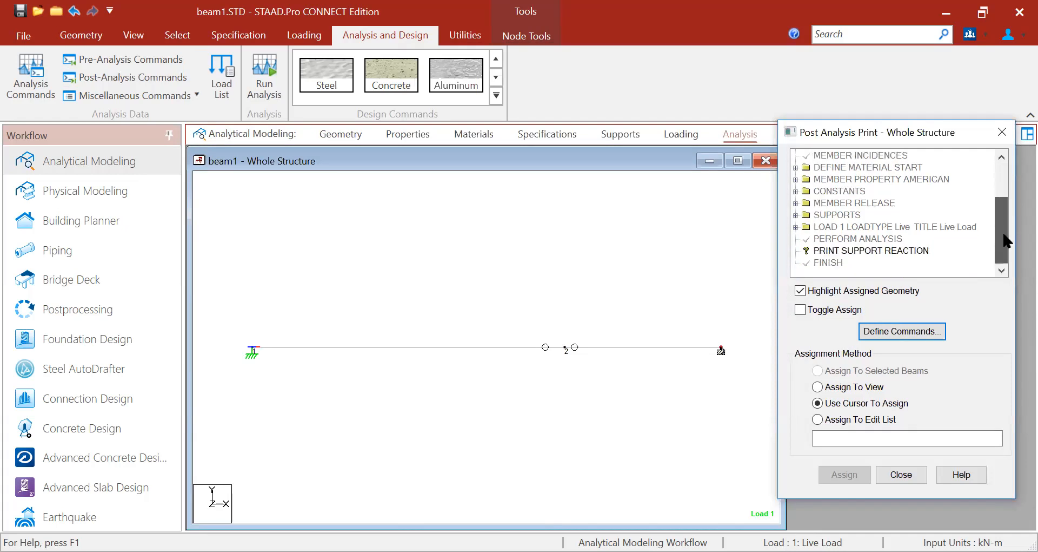
left_click(831, 252)
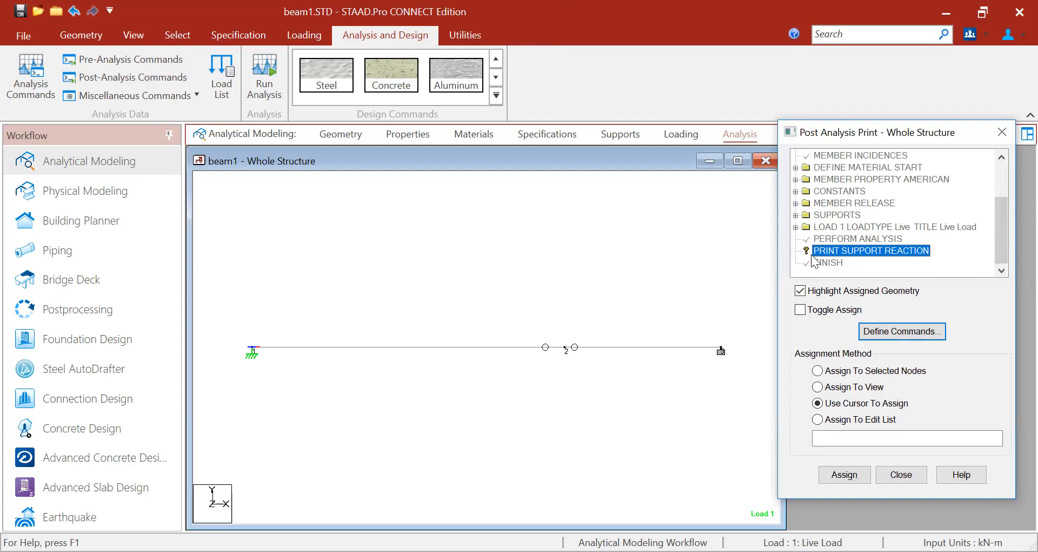
left_click(845, 251)
left_click(840, 405)
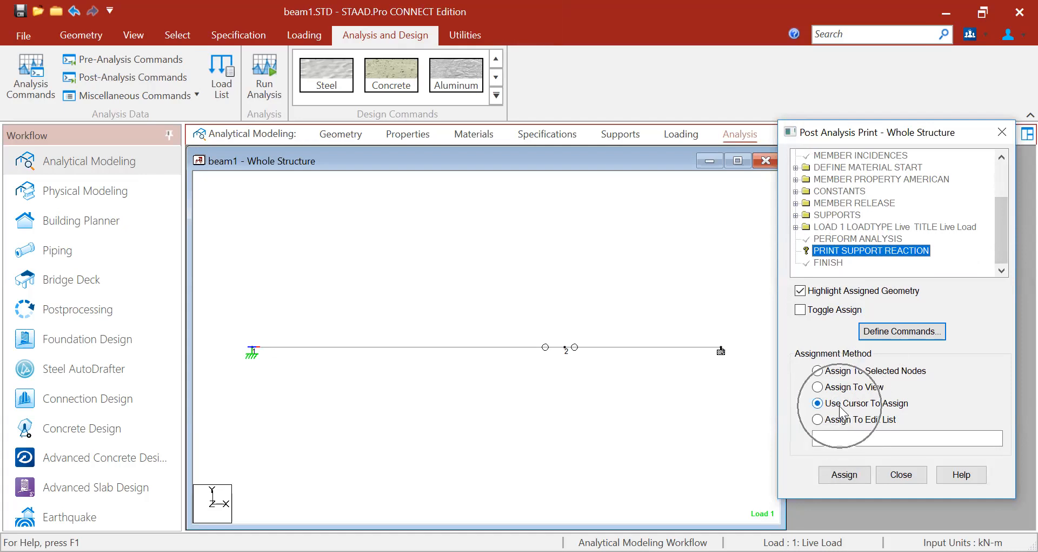
left_click(845, 482)
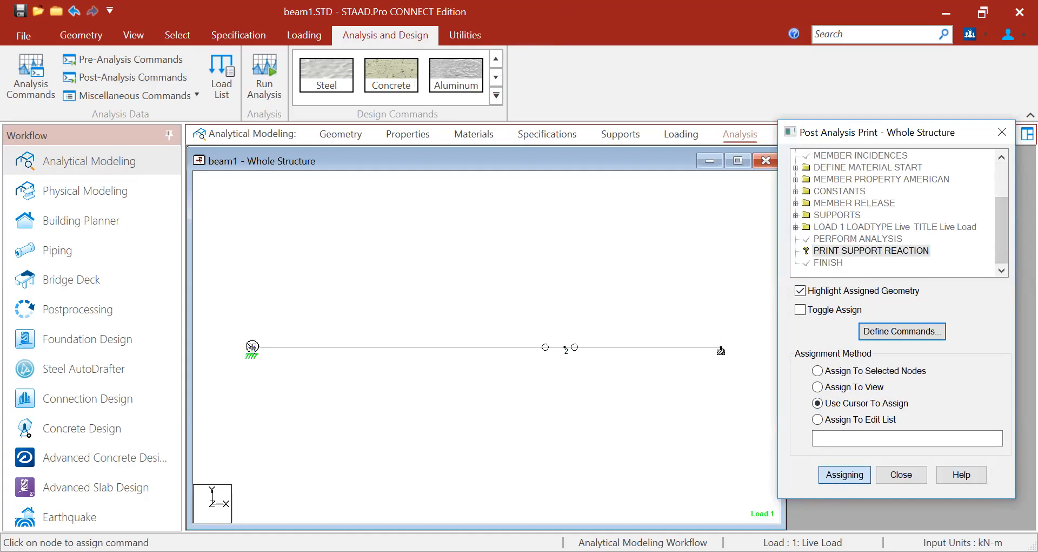
left_click(250, 347)
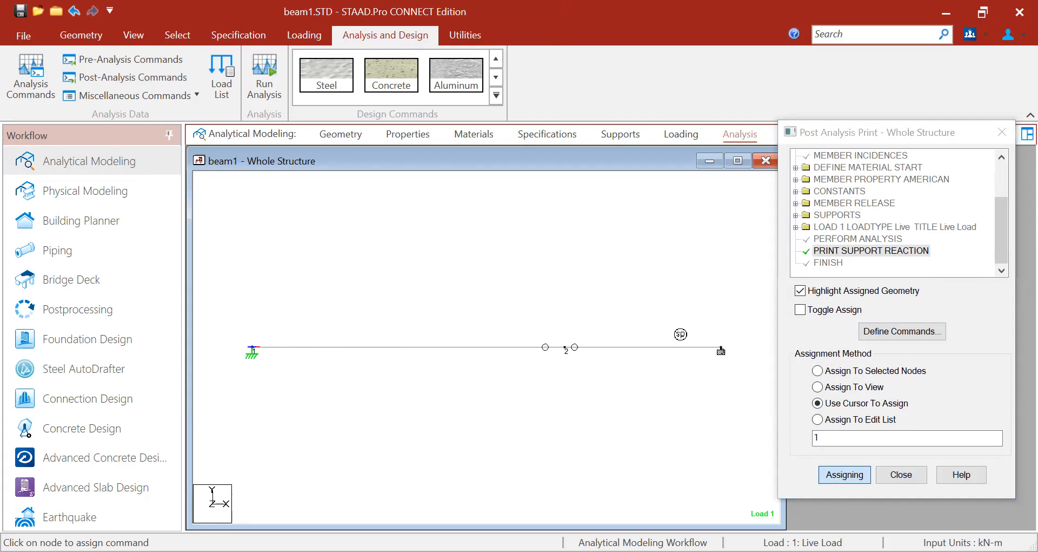
left_click(721, 348)
key("Escape")
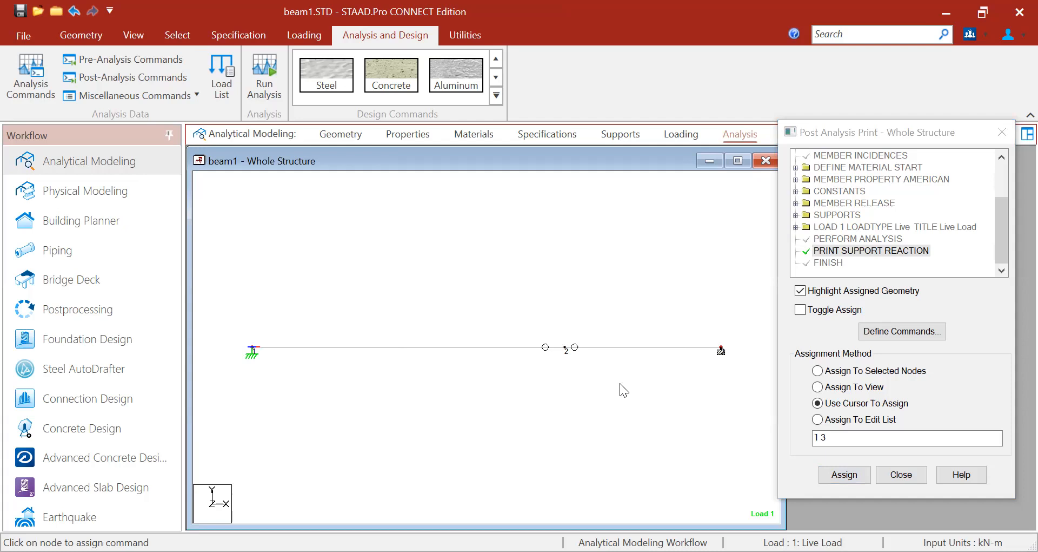
left_click(22, 10)
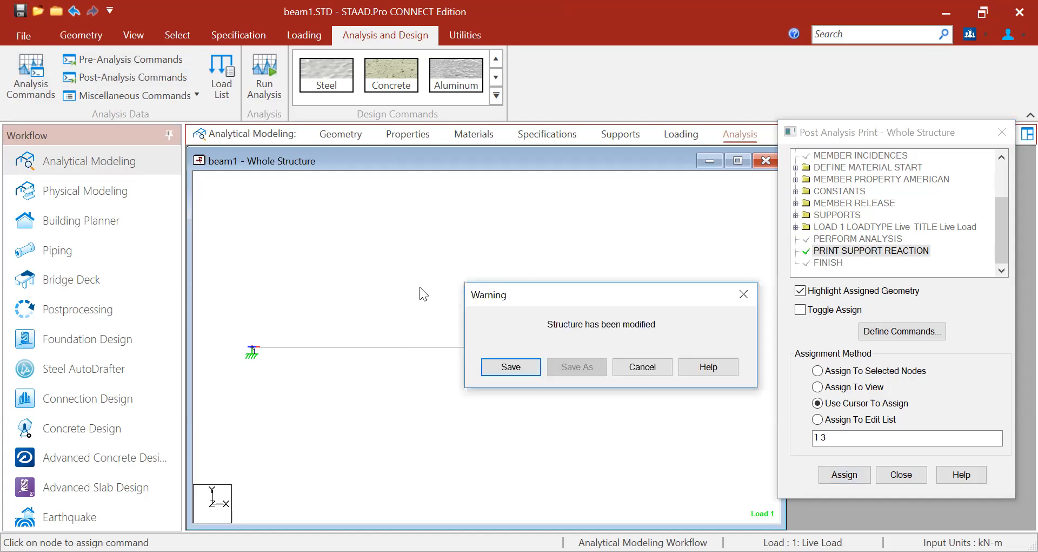
- Save beam1, run the analysis, and choose to view the output file on completion
left_click(509, 367)
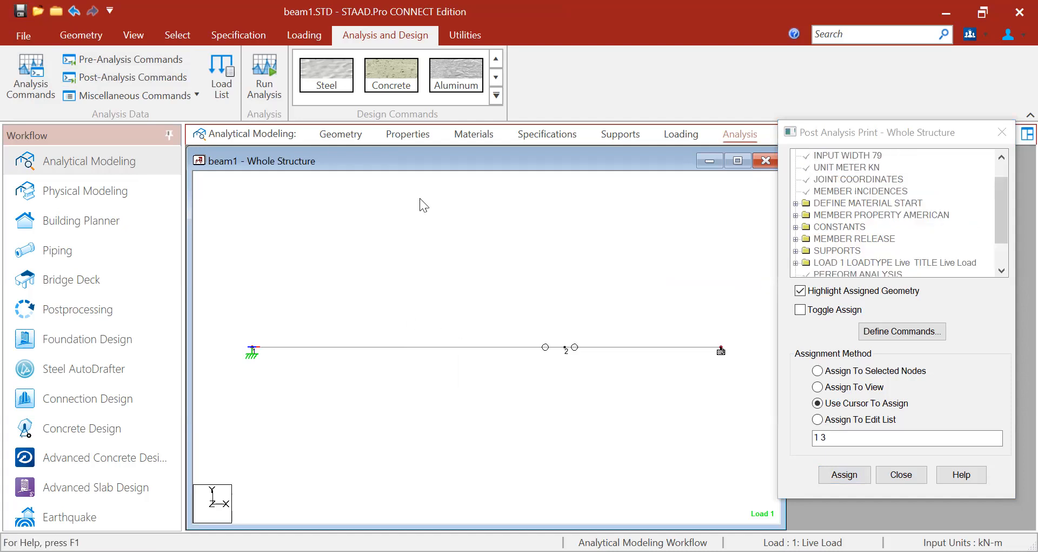
left_click(257, 98)
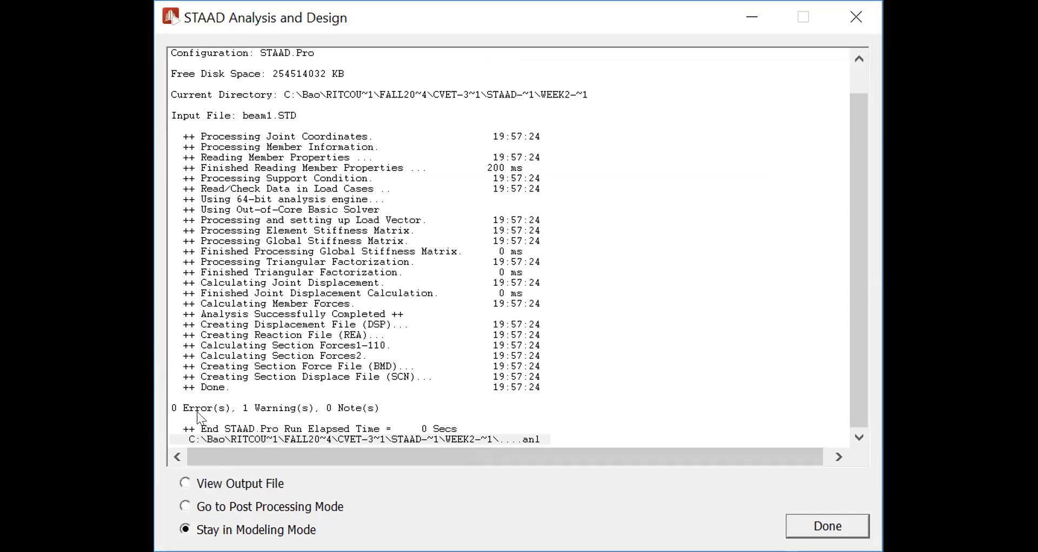
left_click(186, 482)
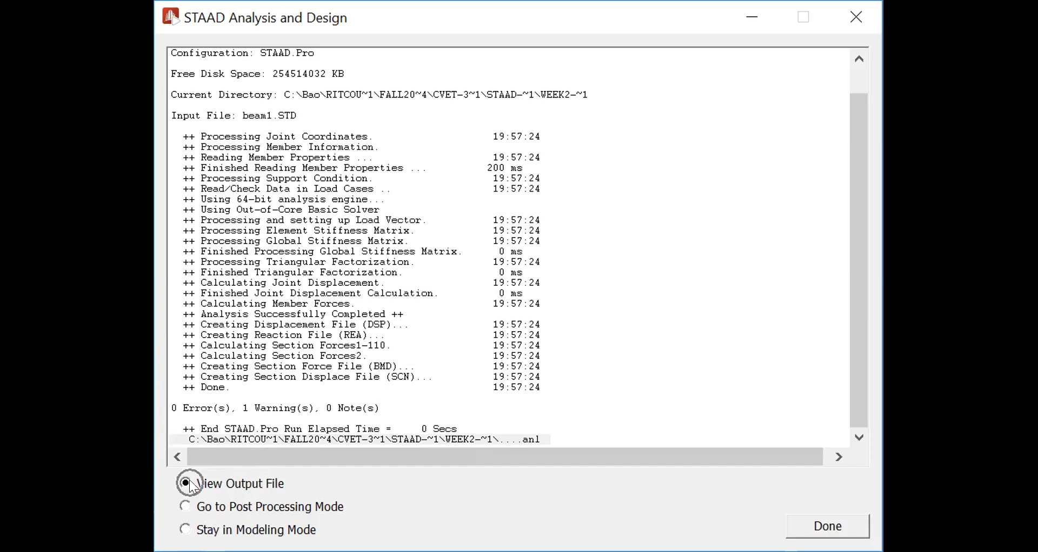
left_click(823, 522)
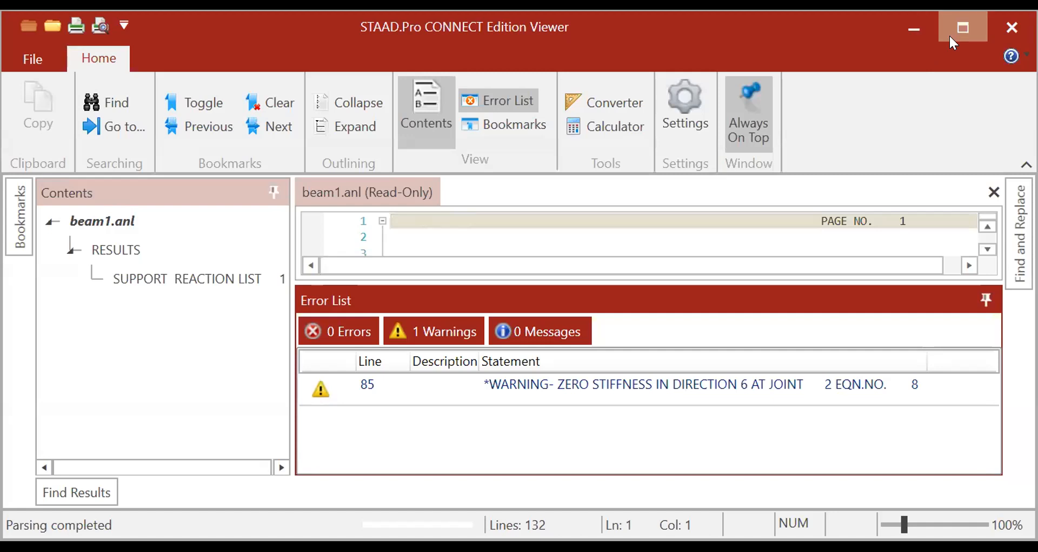
- Maximize the Viewer window showing beam1.anl to full screen
left_click(963, 27)
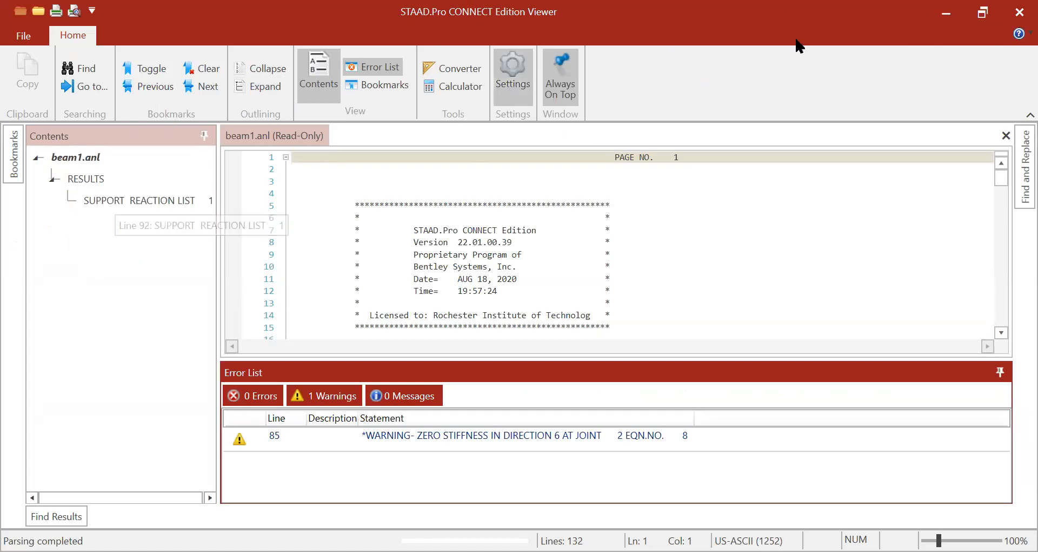
left_click(982, 12)
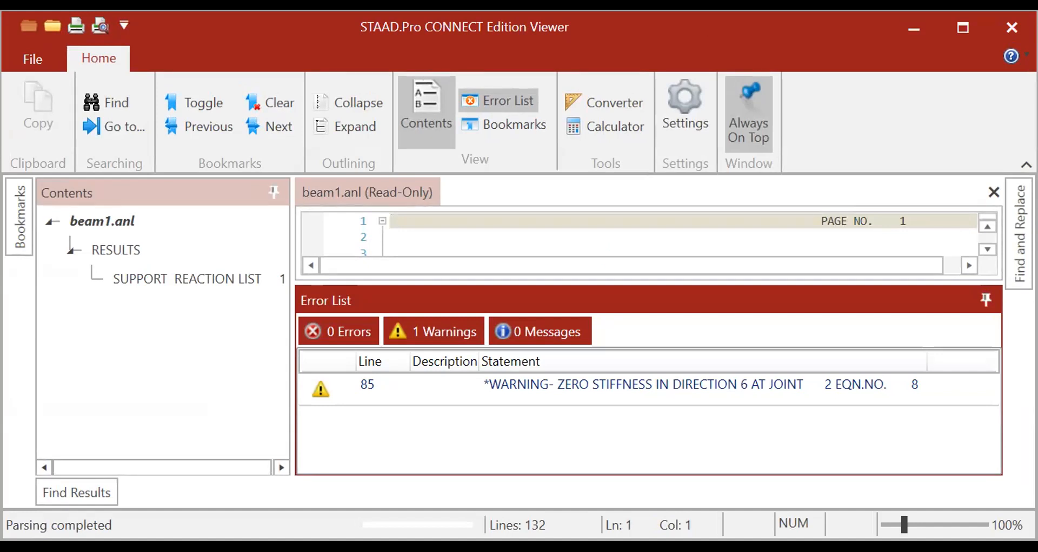
left_click(967, 25)
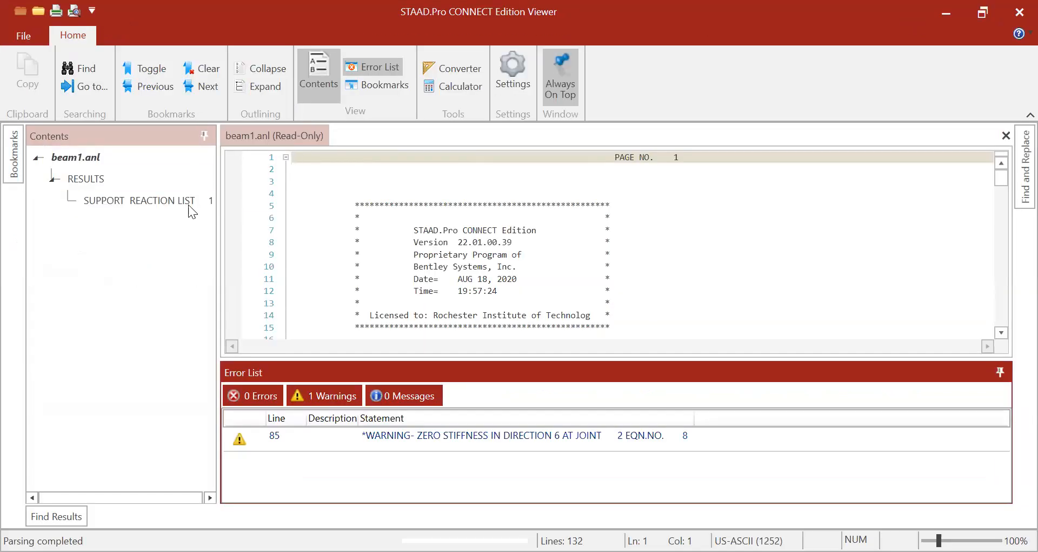
- Jump to the SUPPORT REACTION LIST and highlight the reaction table for joints 1 and 3
left_click(150, 201)
double_click(149, 201)
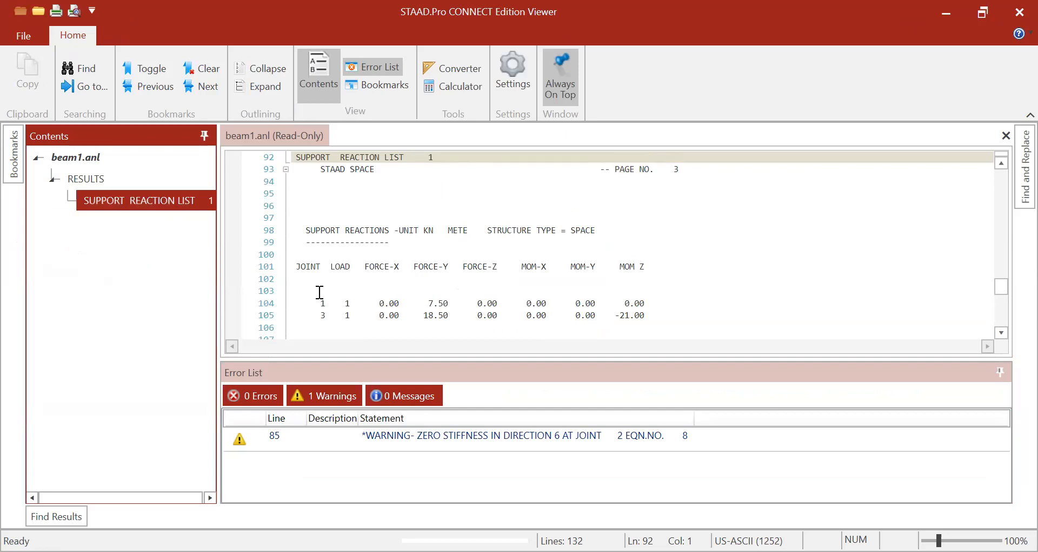
left_click_drag(307, 230, 660, 324)
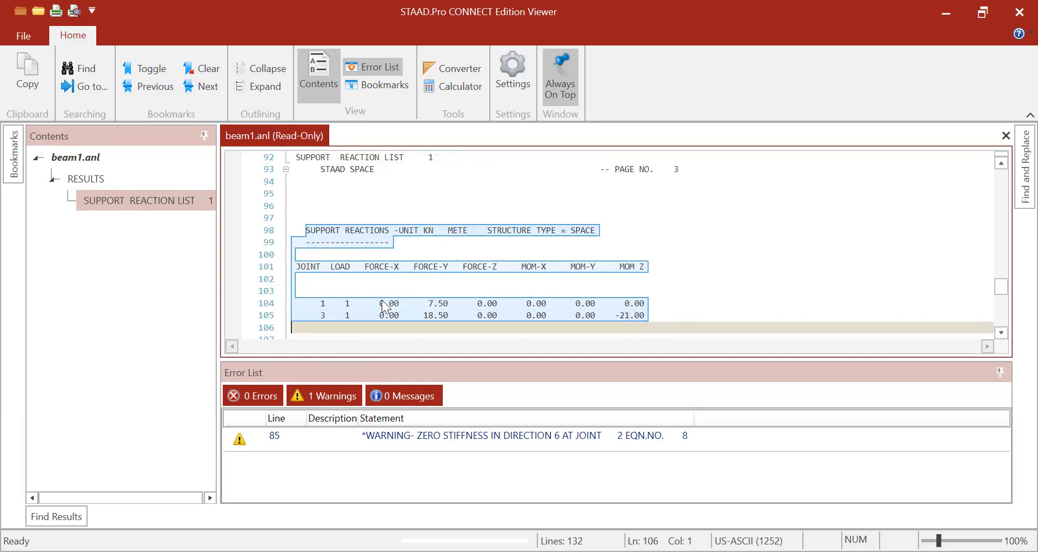
left_click(433, 304)
key("ctrl")
key("ctrl")
key("ctrl")
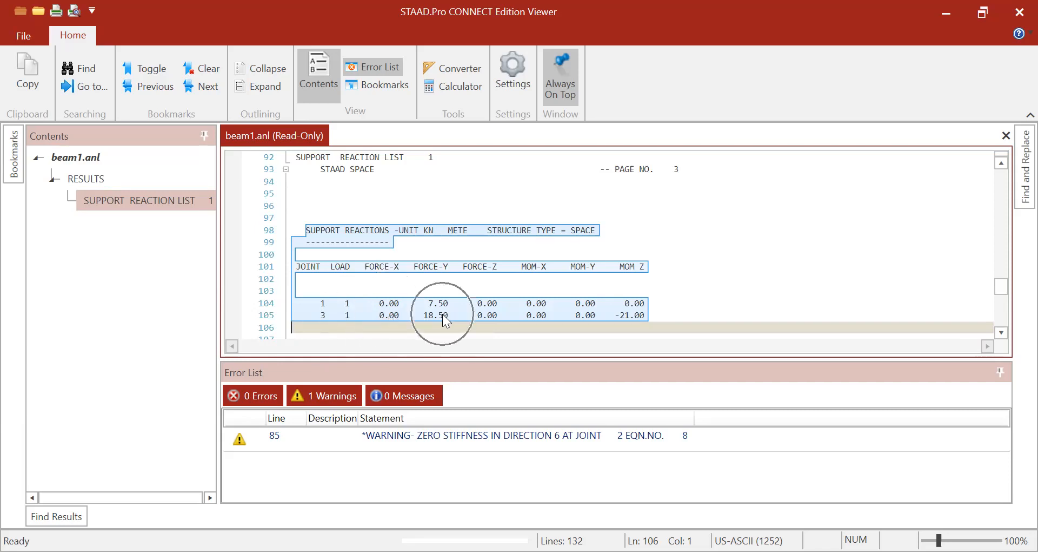
key("ctrl")
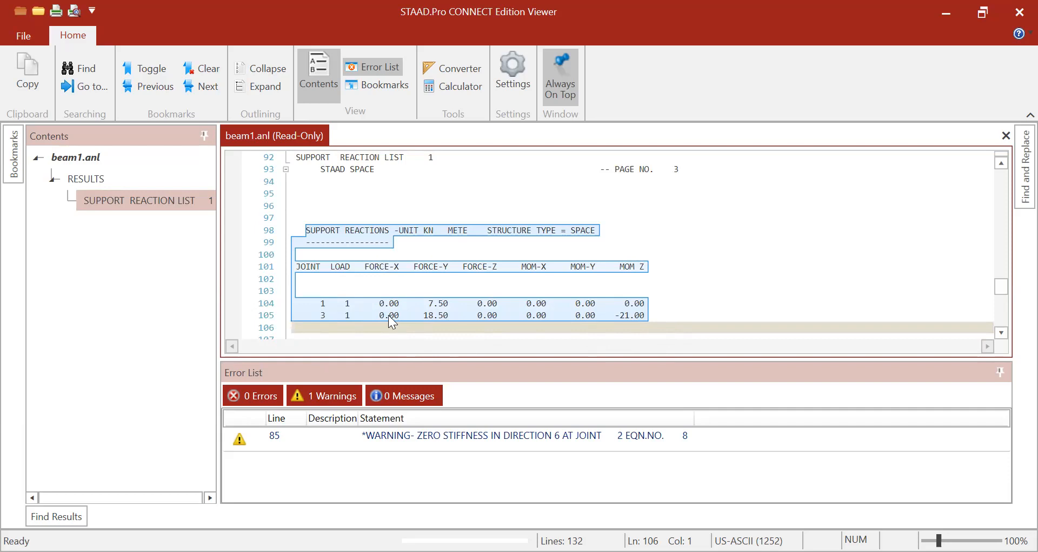
key("ctrl")
key("ctrl")
key("ctrl")
- Restore the Viewer, show beam1 in isometric view, then return to the Viewer
left_click(983, 13)
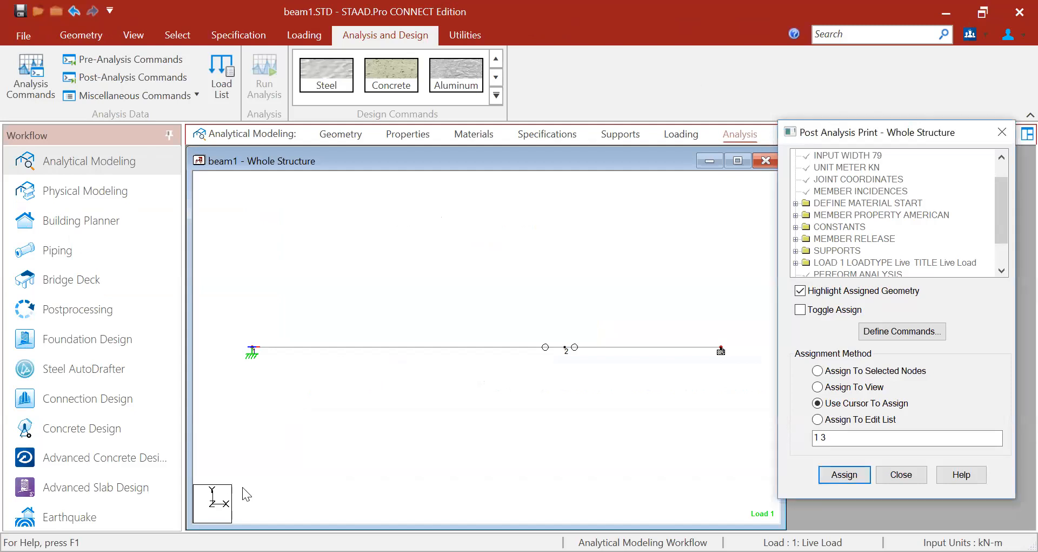
left_click(143, 38)
left_click(314, 59)
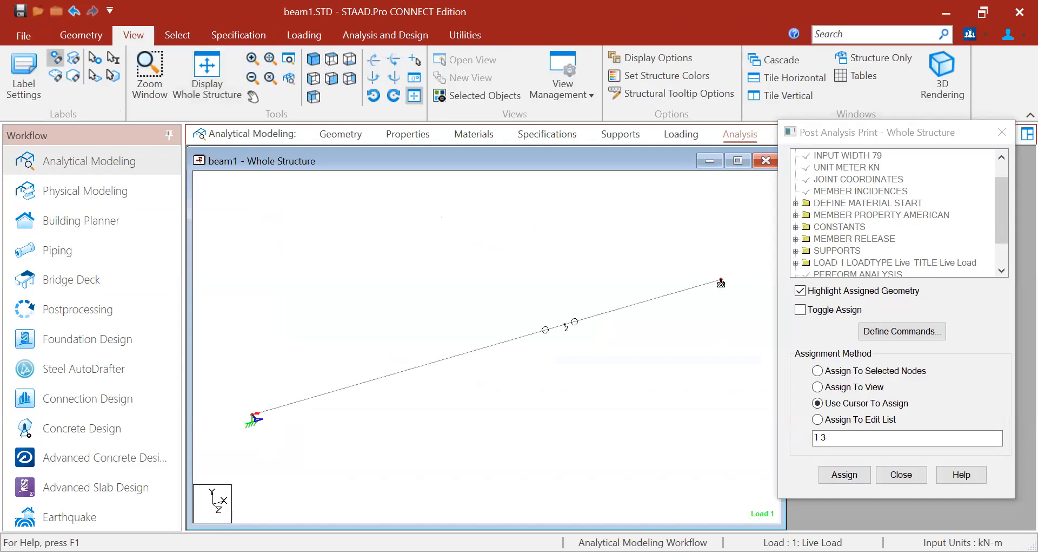
key("ctrl")
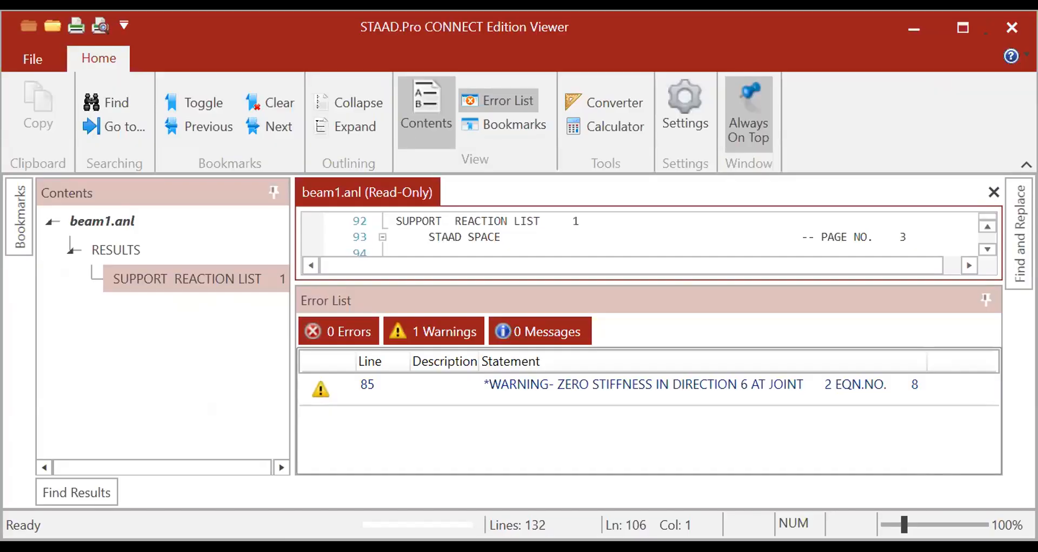
left_click(204, 274)
left_click(962, 28)
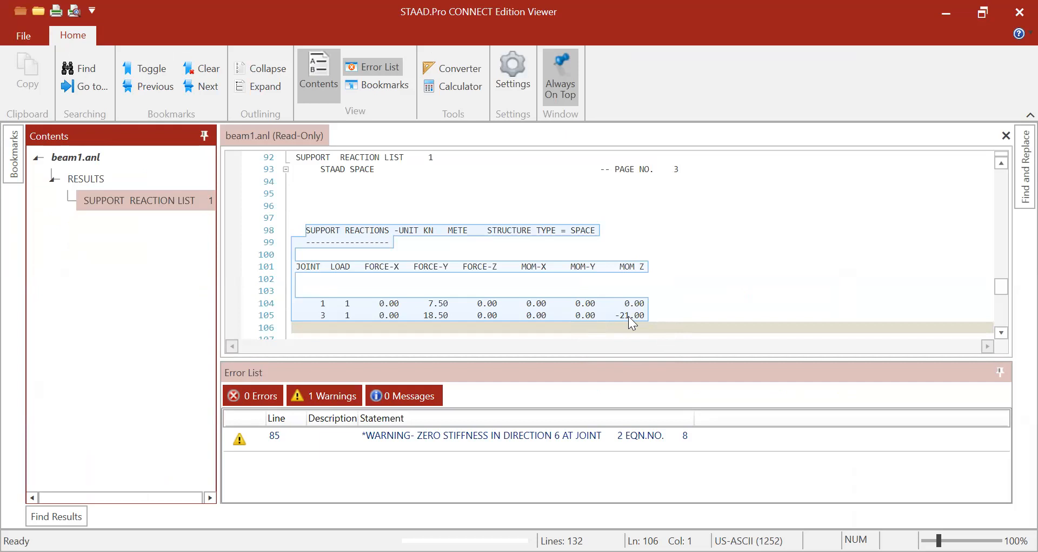
left_click(463, 302)
left_click(982, 12)
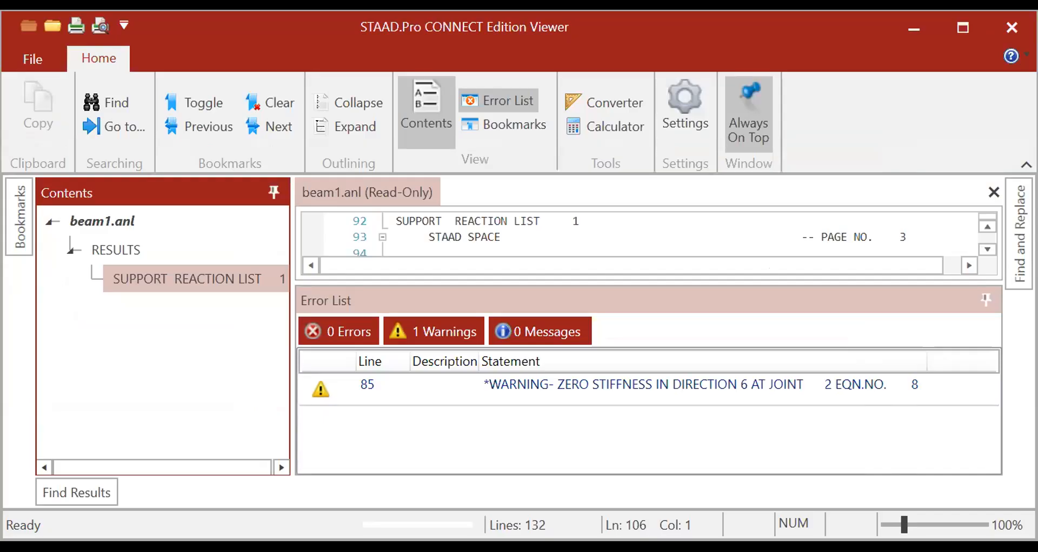